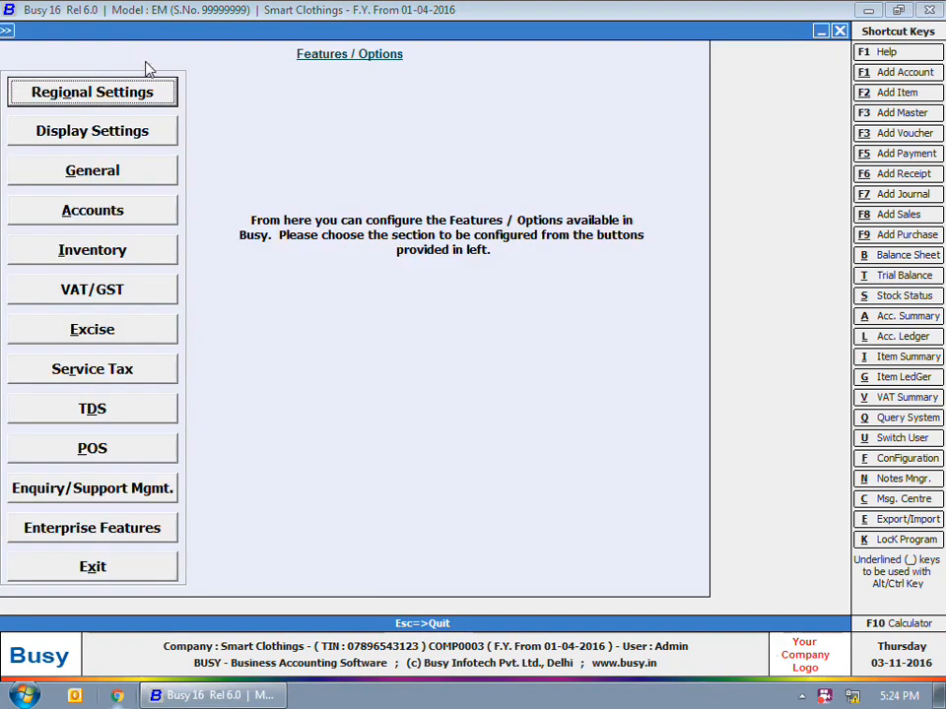
- Open the Inventory page of Features / Options
click(101, 249)
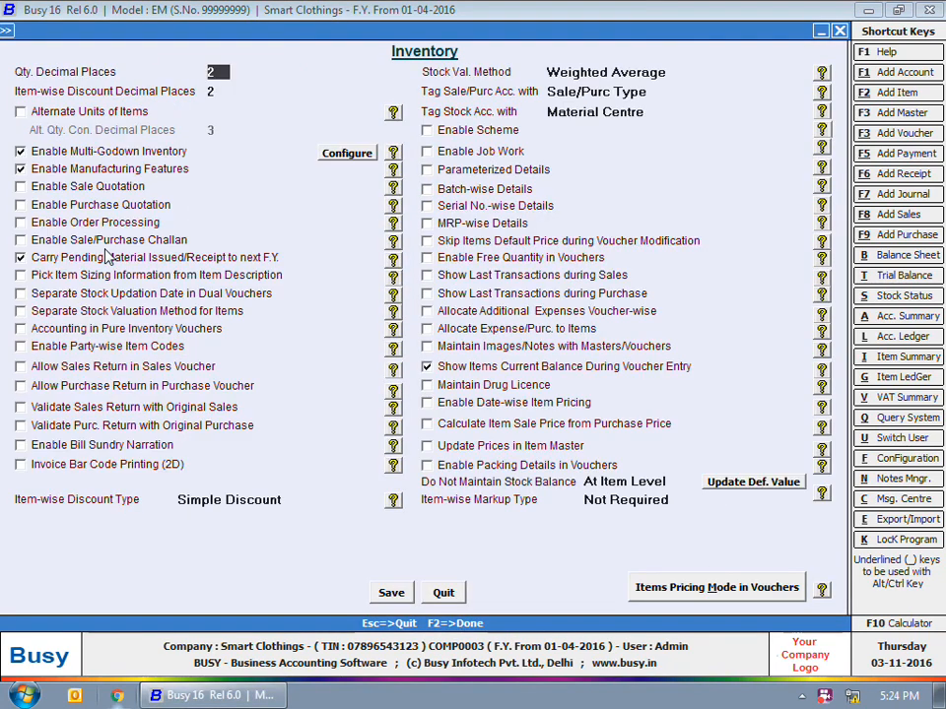
- Tick Enable Job Work so its Job Entries Configuration appears, with outside-party job work on
click(429, 151)
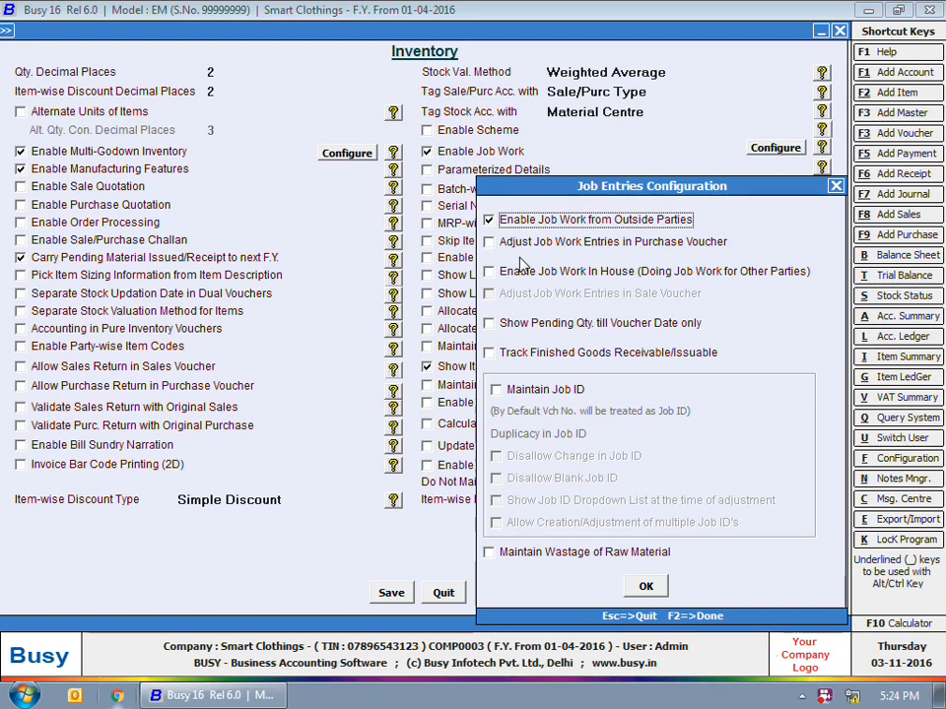
- Enable job work adjustment in purchase vouchers, pending qty till voucher date, and finished-goods tracking
click(656, 243)
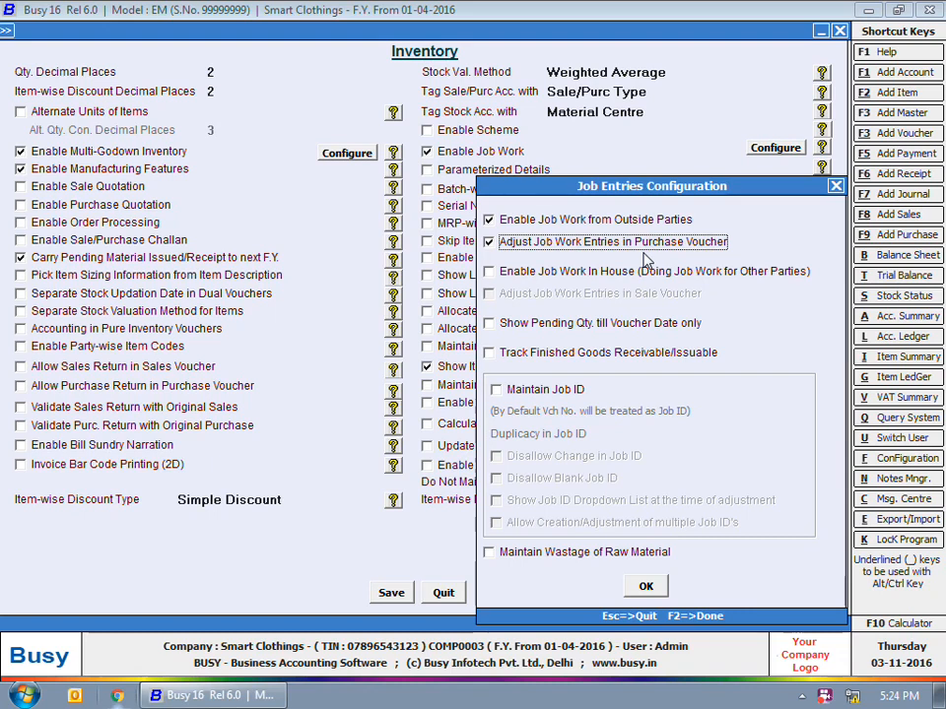
click(568, 329)
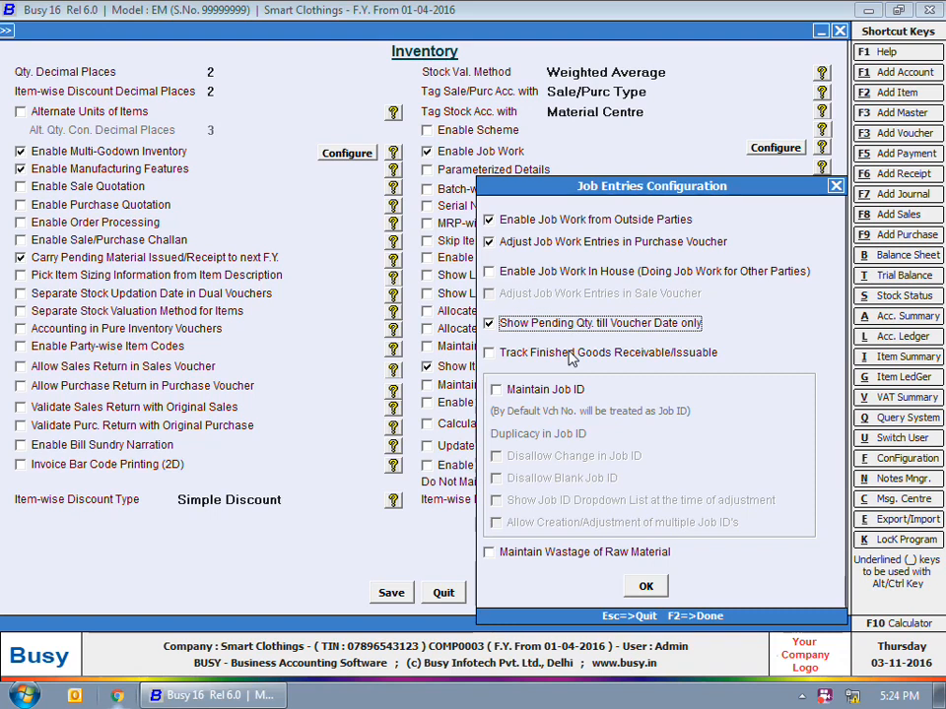
click(569, 354)
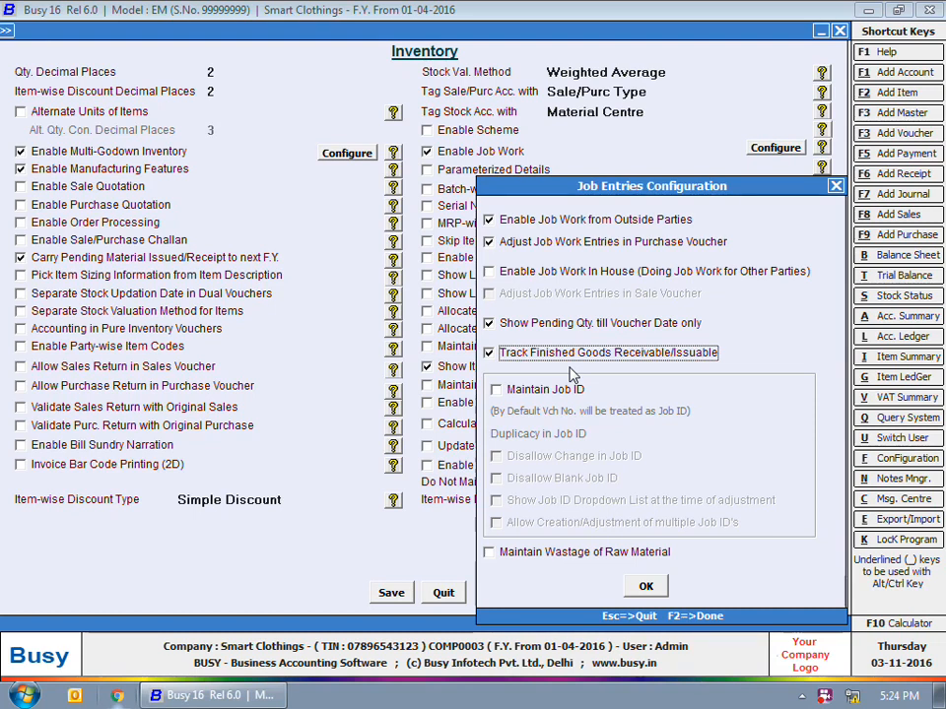
- Enable job IDs, multiple job IDs and wastage tracking, then turn on accounting in pure inventory vouchers
click(569, 391)
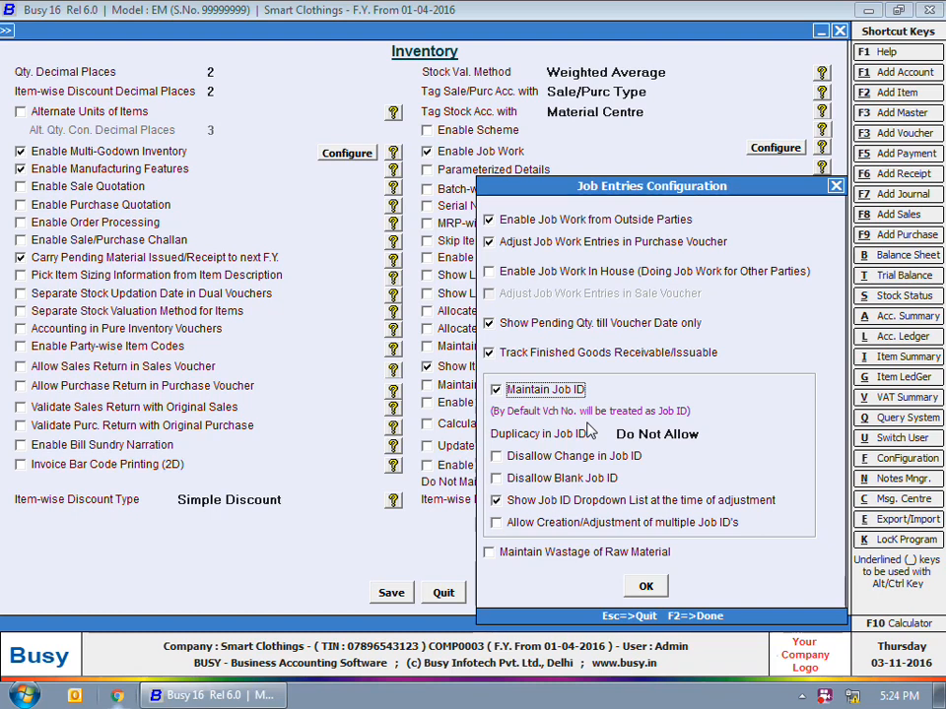
click(546, 532)
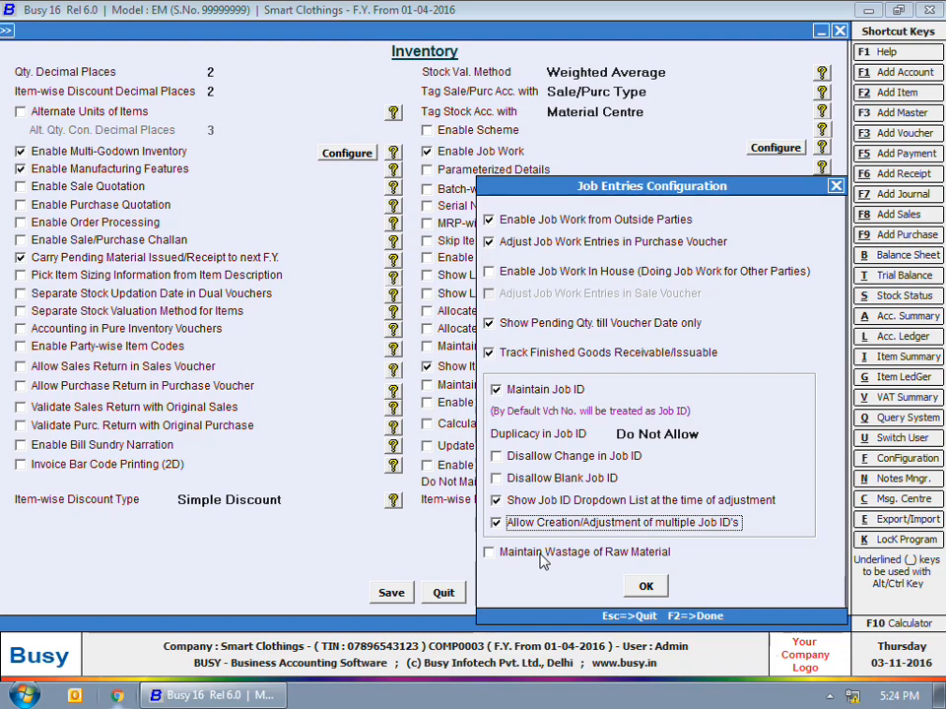
click(540, 555)
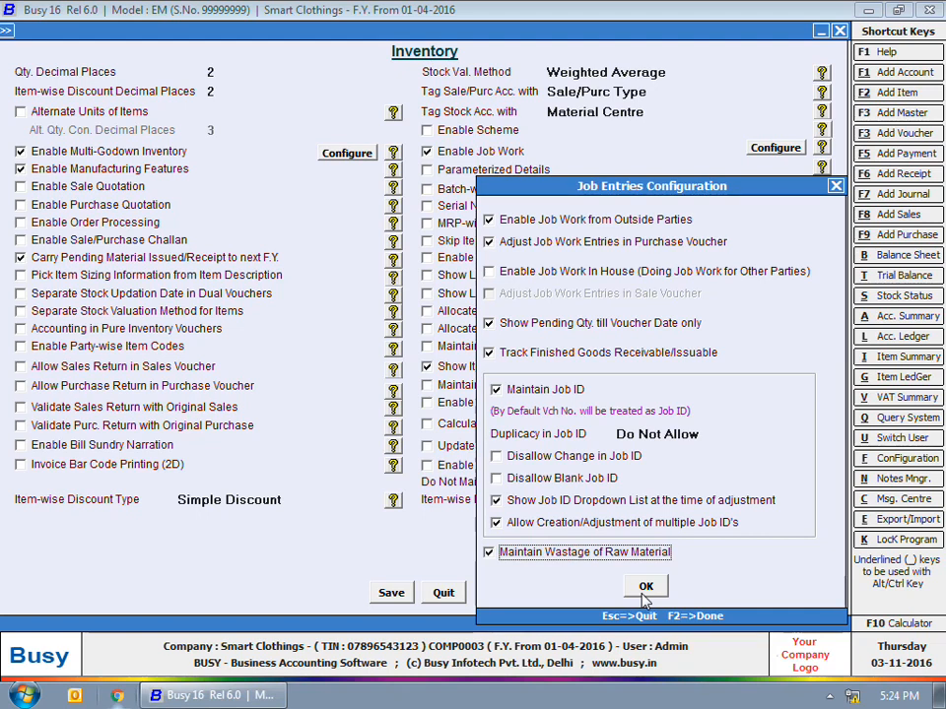
click(643, 588)
click(51, 330)
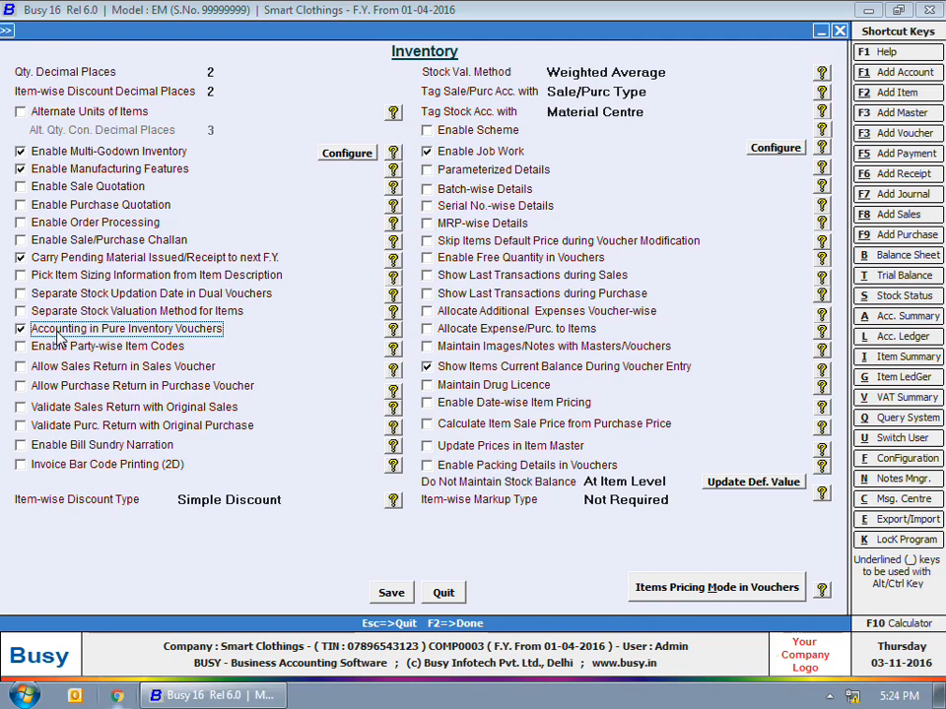
- Enable accounting in Material Issue and Material Receipt vouchers
key(Return)
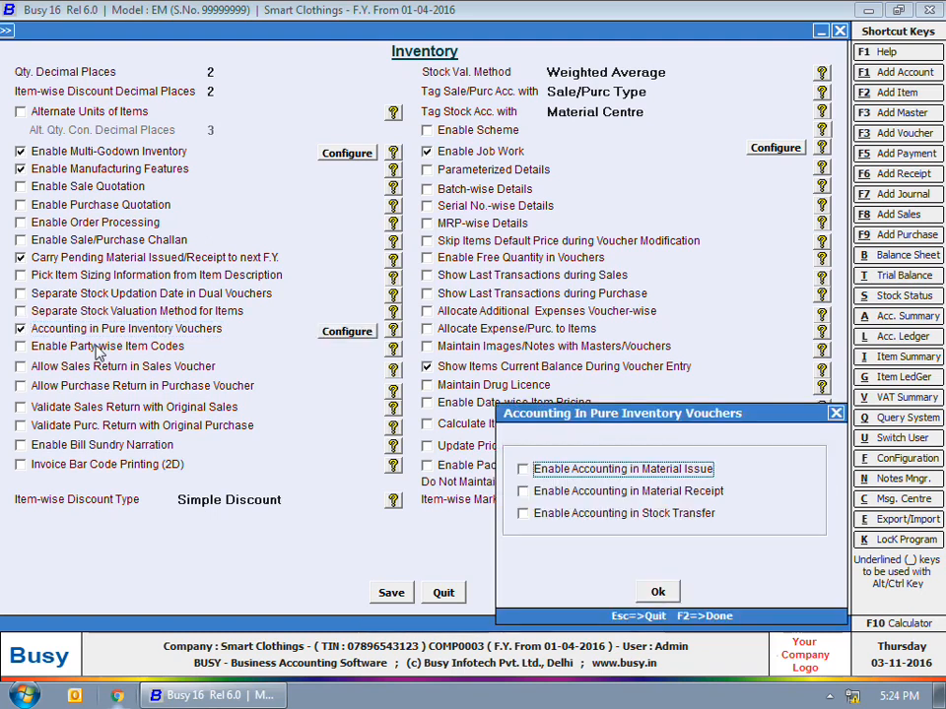
click(567, 469)
click(570, 490)
click(652, 590)
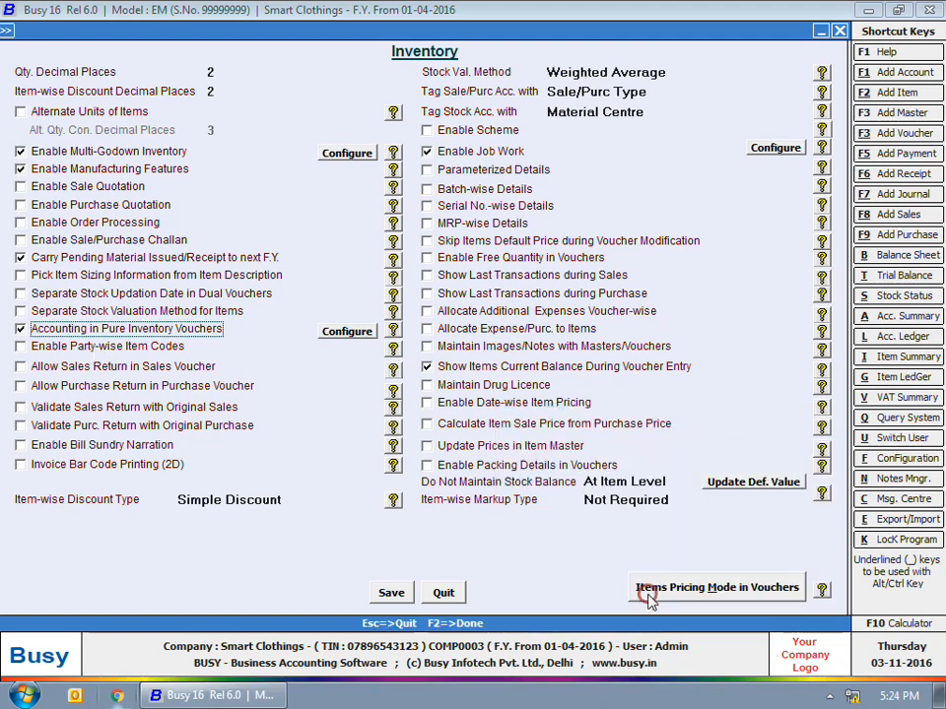
- Save the inventory options and go to the Administration Masters list
click(391, 593)
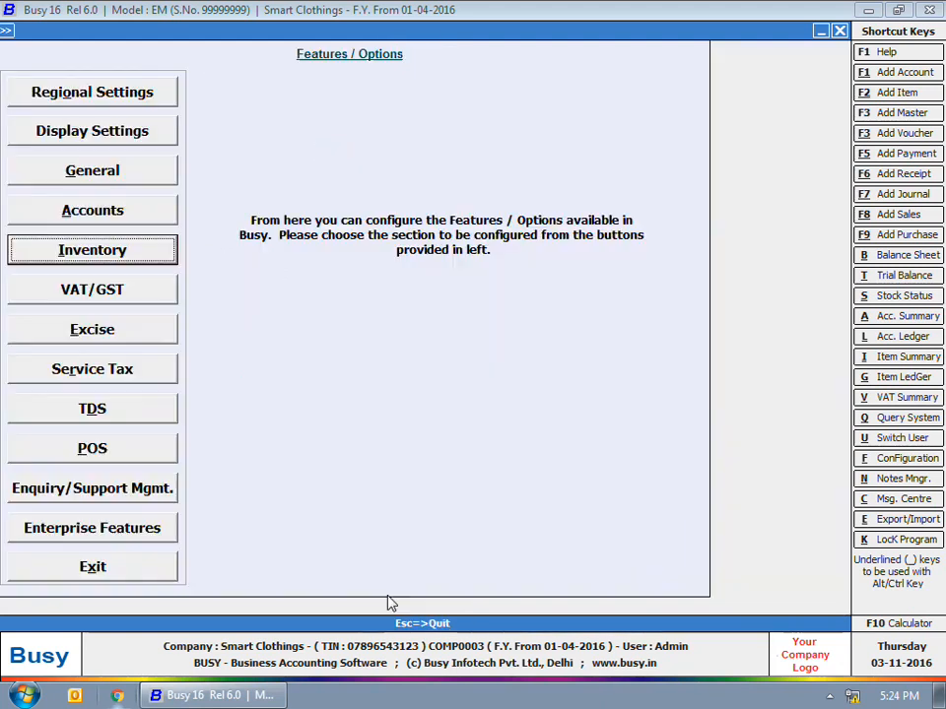
key(Escape)
key(Escape)
click(129, 50)
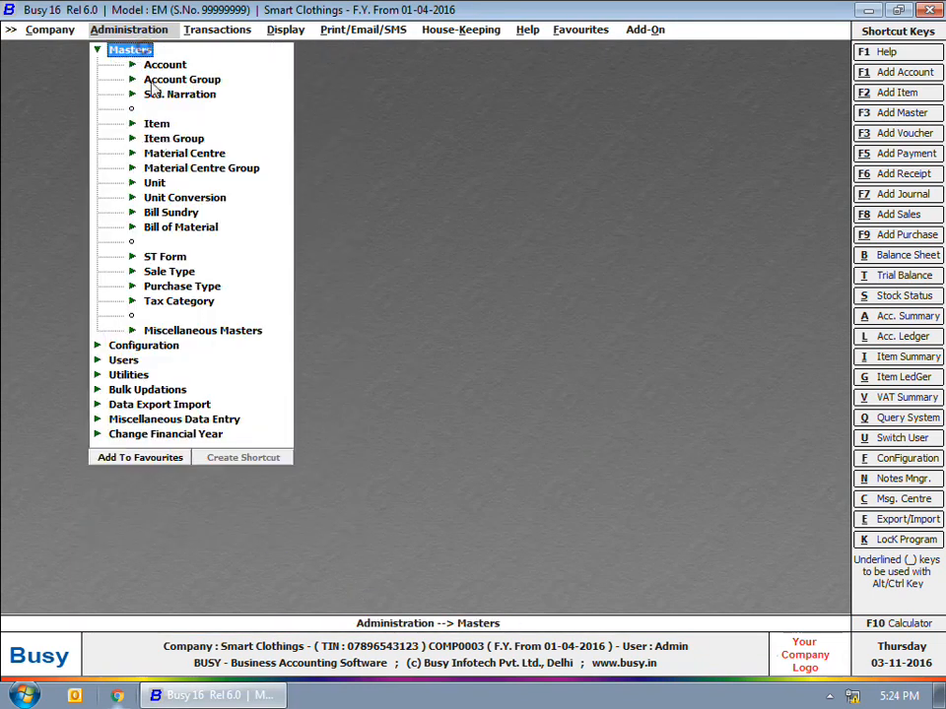
- Create a bill of material named 'Cotton Shirts' producing 1 Shirts
click(179, 226)
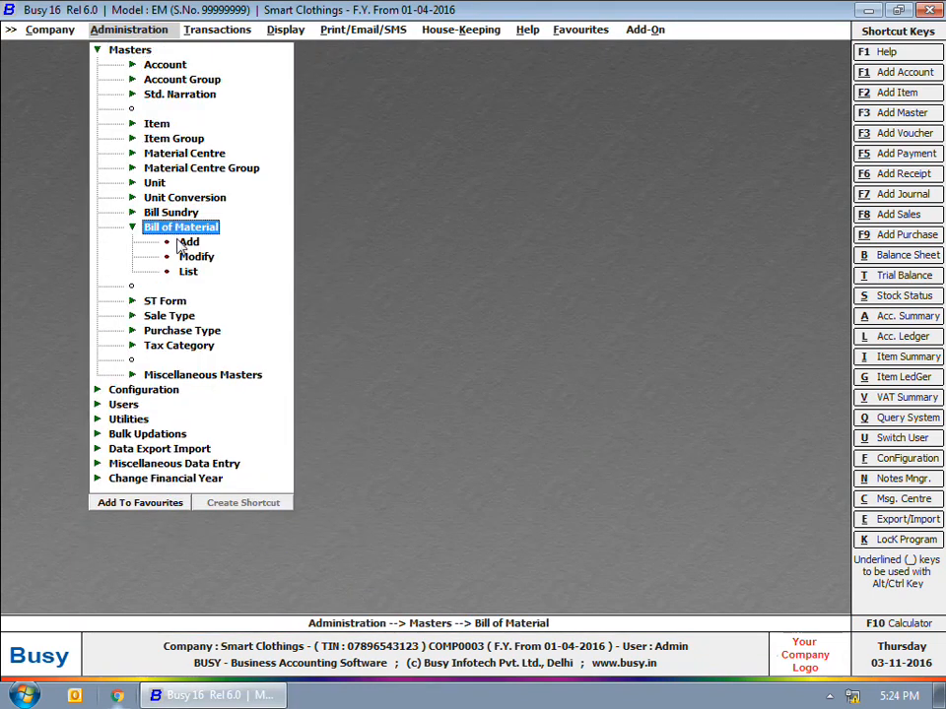
click(184, 242)
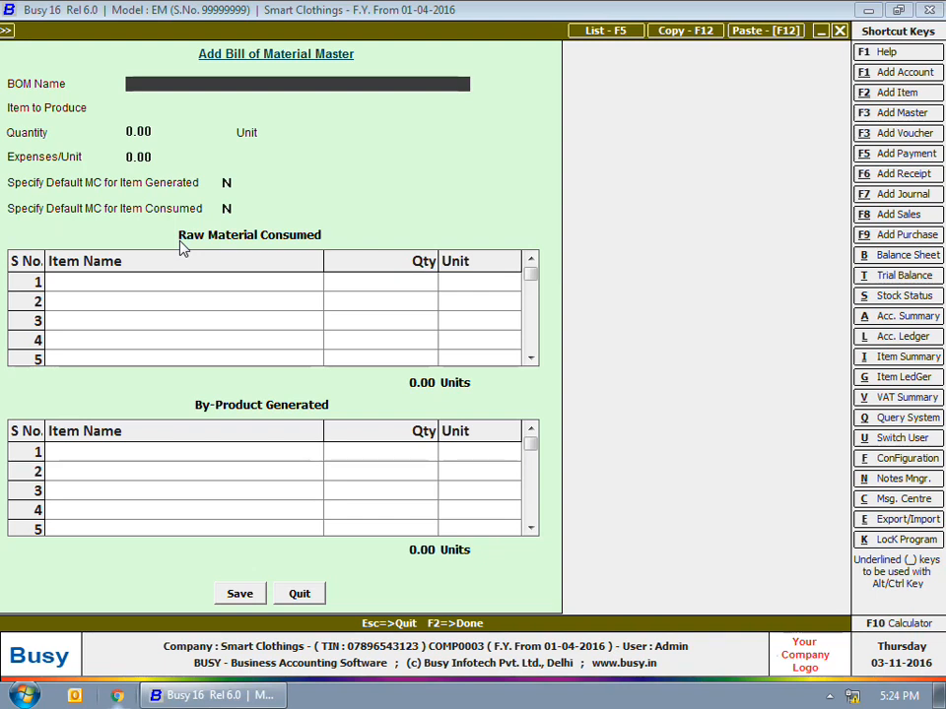
text(Cotton Shirts)
key(Return)
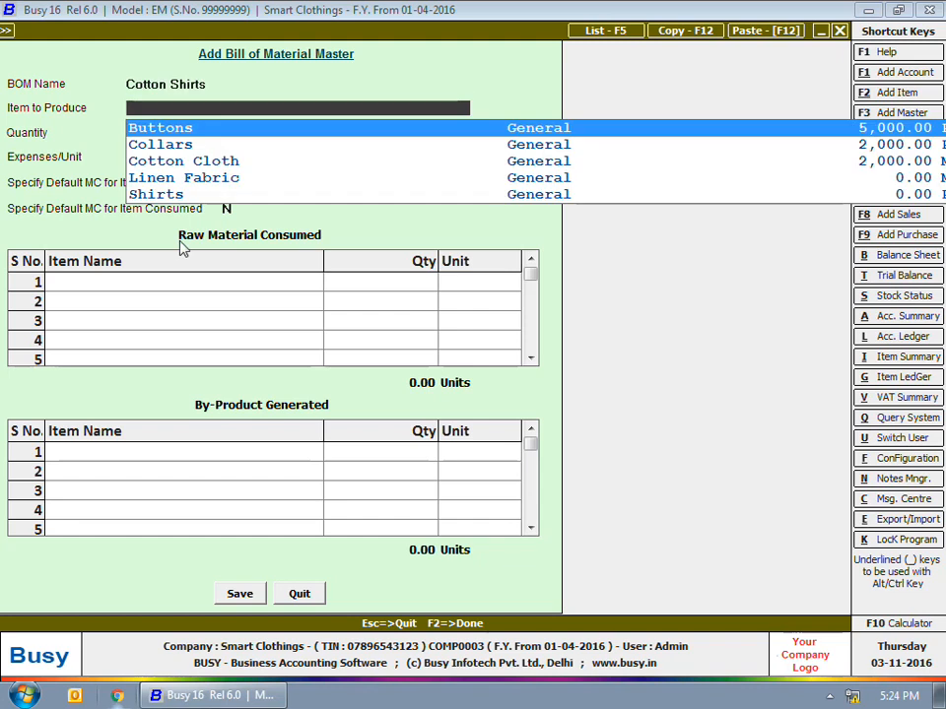
text(Shirts)
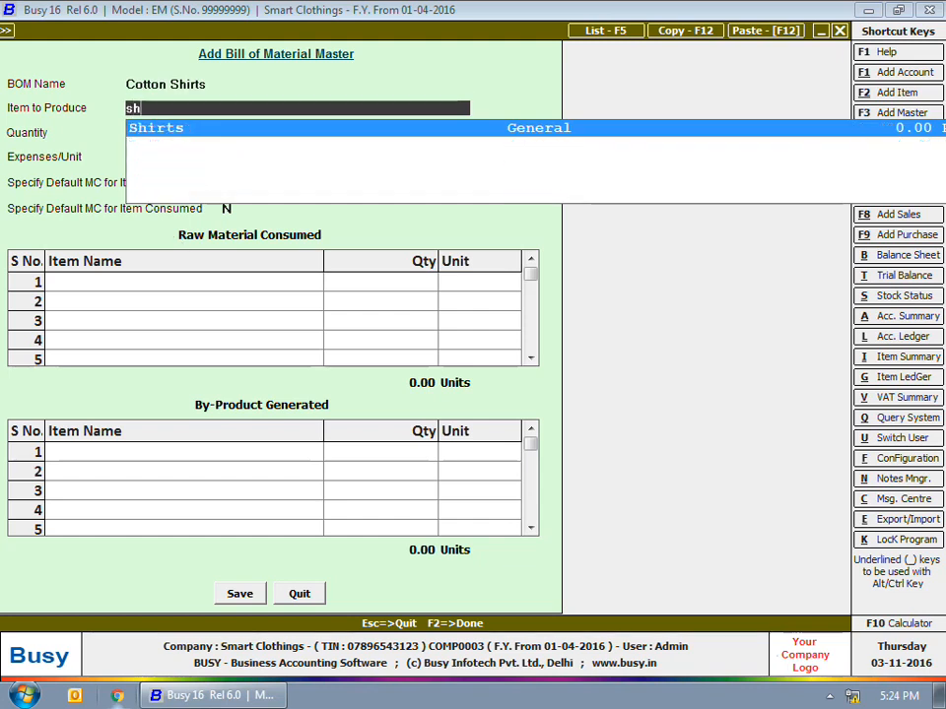
key(Return)
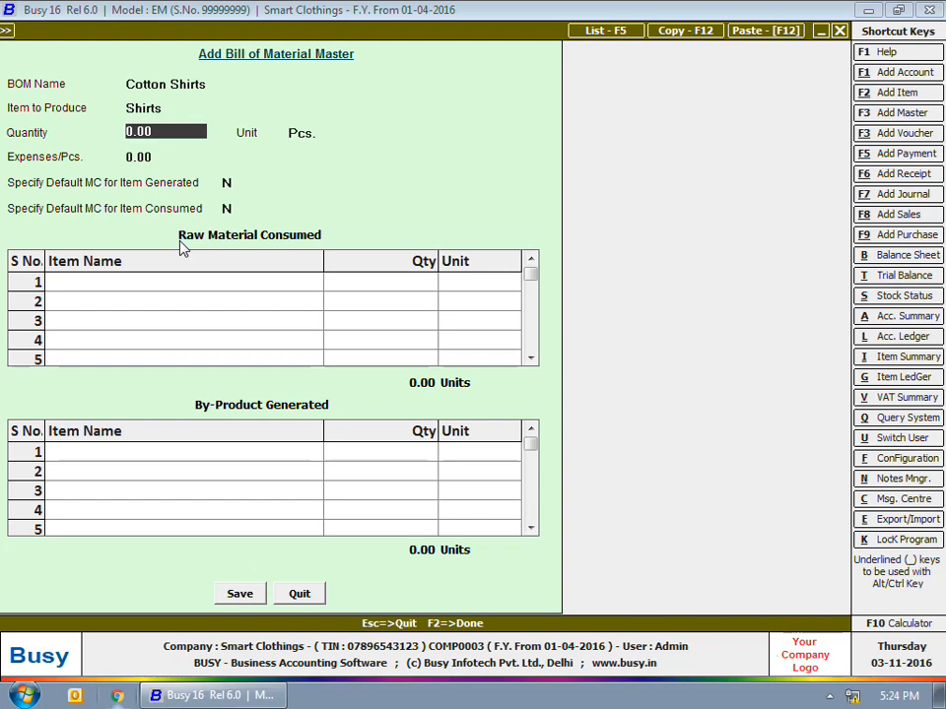
text(1)
key(Return)
key(Return)
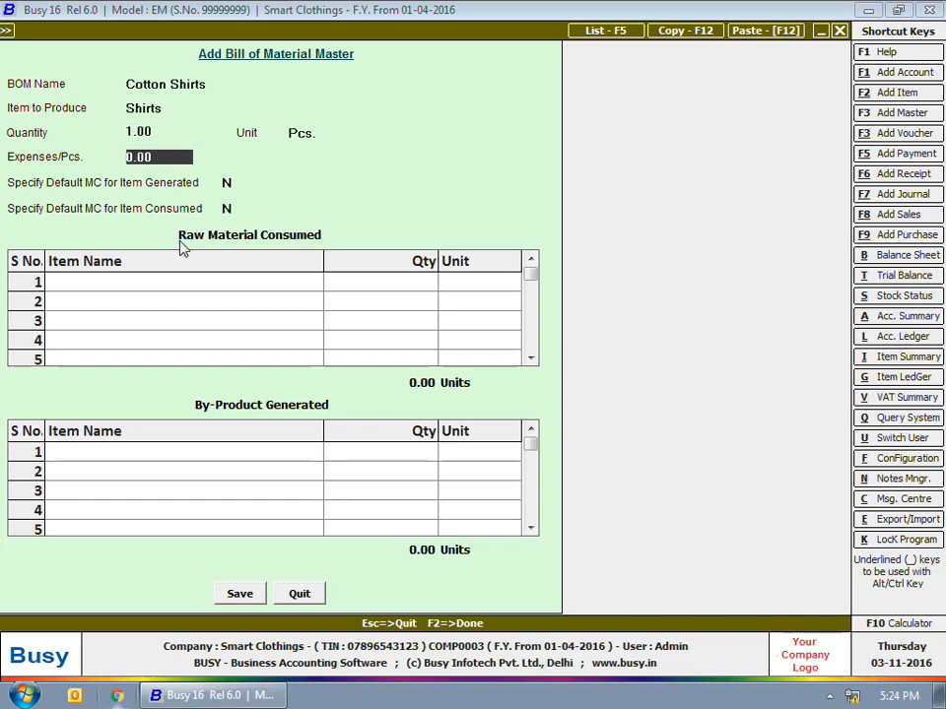
key(Return)
key(Return)
key(Return)
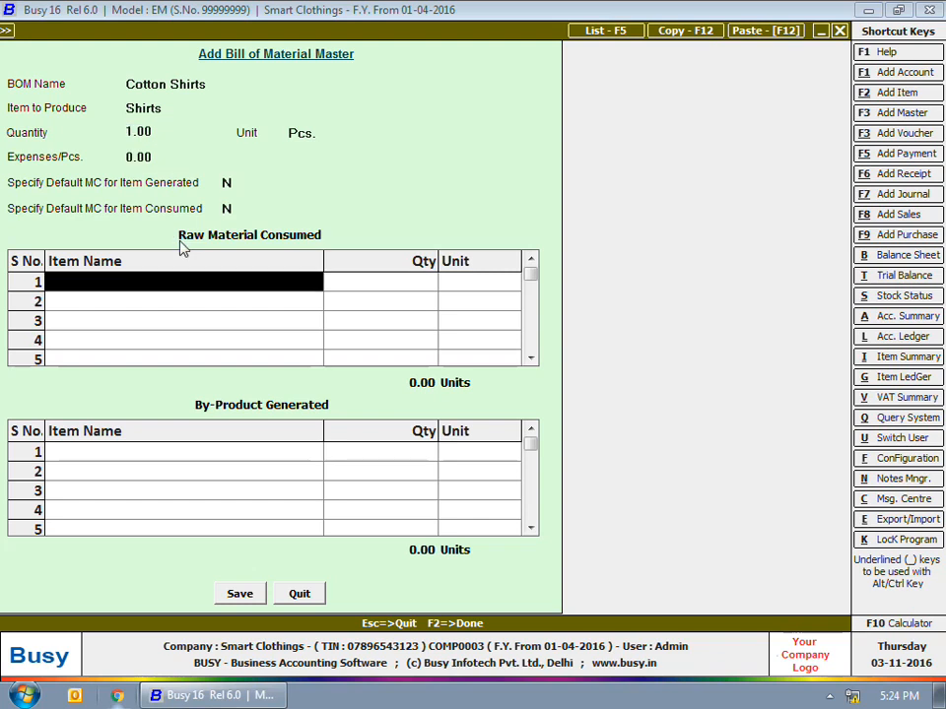
- Add raw materials Cotton Cloth 2.5, Buttons 10 and Collars 1, and save the bill
text(cot)
key(Return)
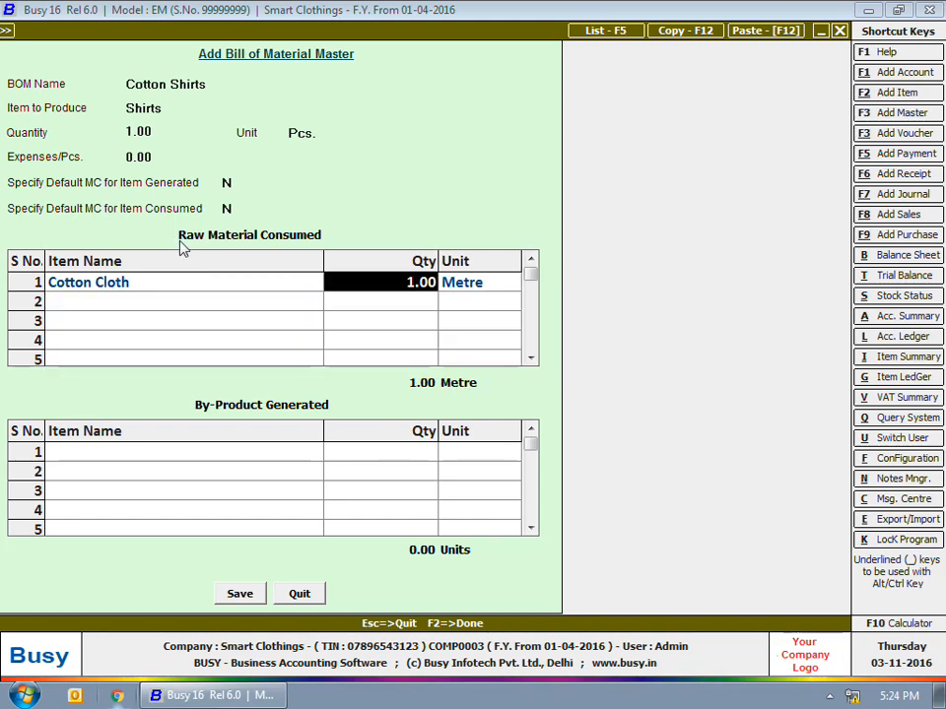
text(2.5)
key(Return)
key(Return)
text(10)
key(Return)
text(co)
key(Return)
text(1)
key(Return)
key(Return)
key(Return)
key(Return)
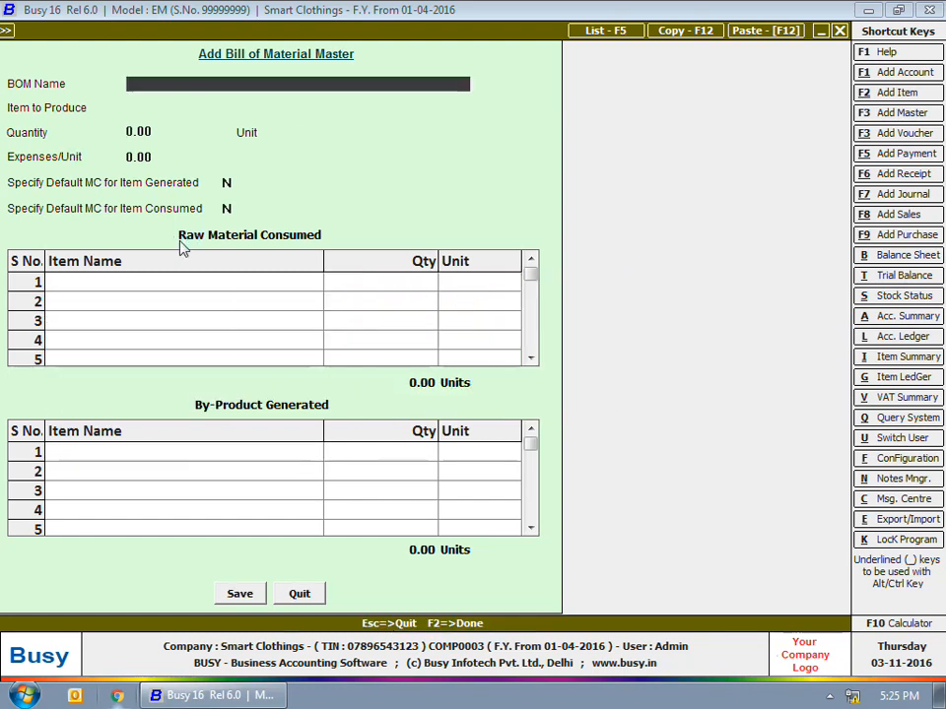
key(Escape)
click(207, 226)
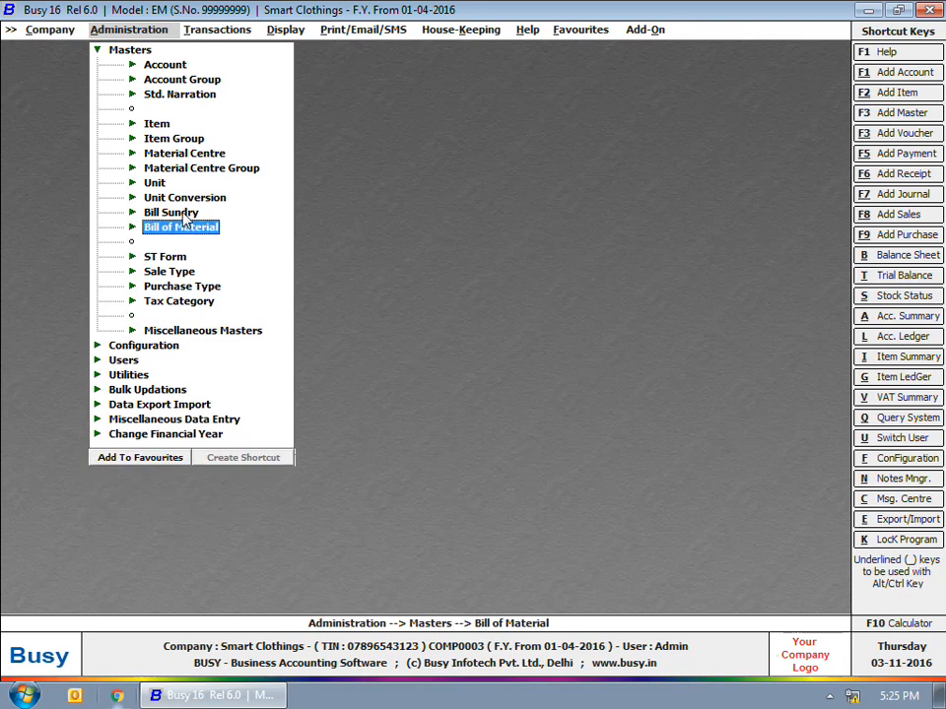
- Create an additive 'Stitching Charges' bill sundry with a default value of 300
click(172, 211)
click(190, 227)
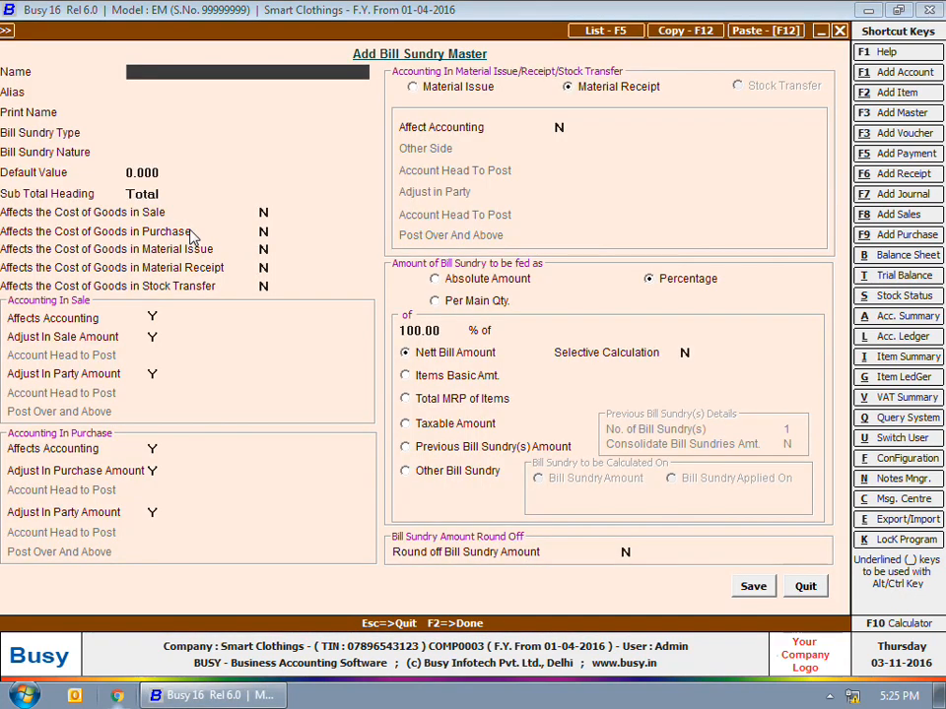
text(Stitching Charges)
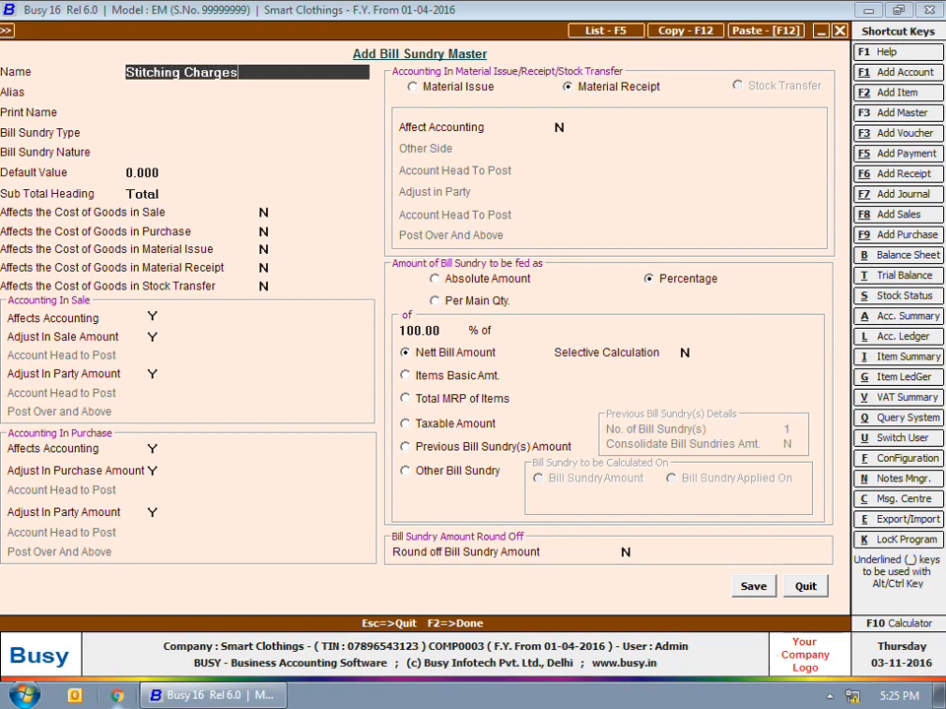
key(Return)
key(Return)
key(Return)
key(Return)
key(Return)
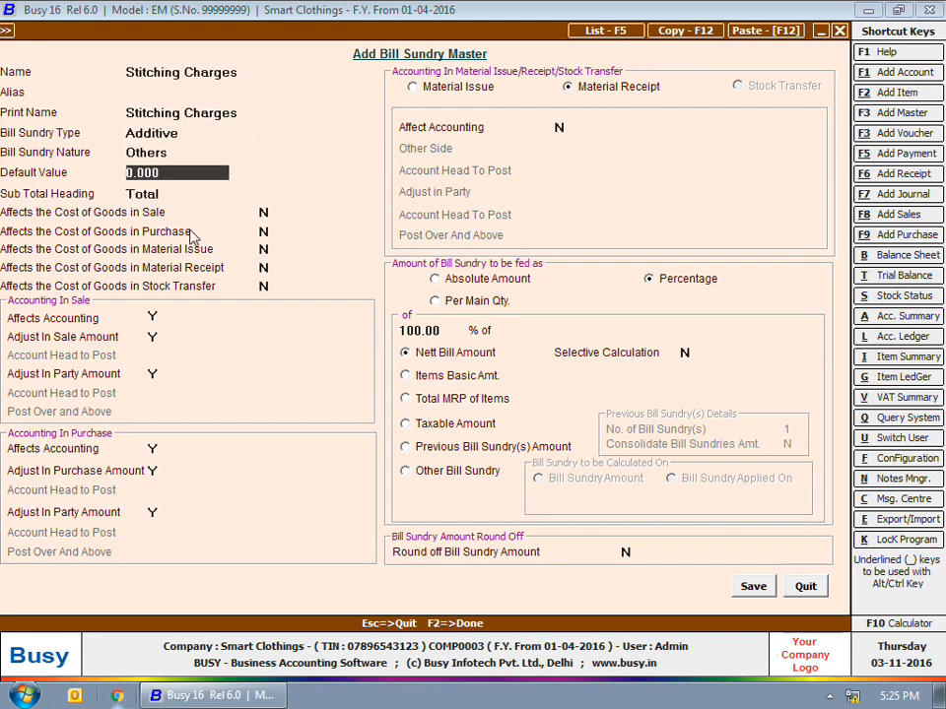
text(300)
key(Return)
key(Return)
key(Return)
key(Return)
key(Return)
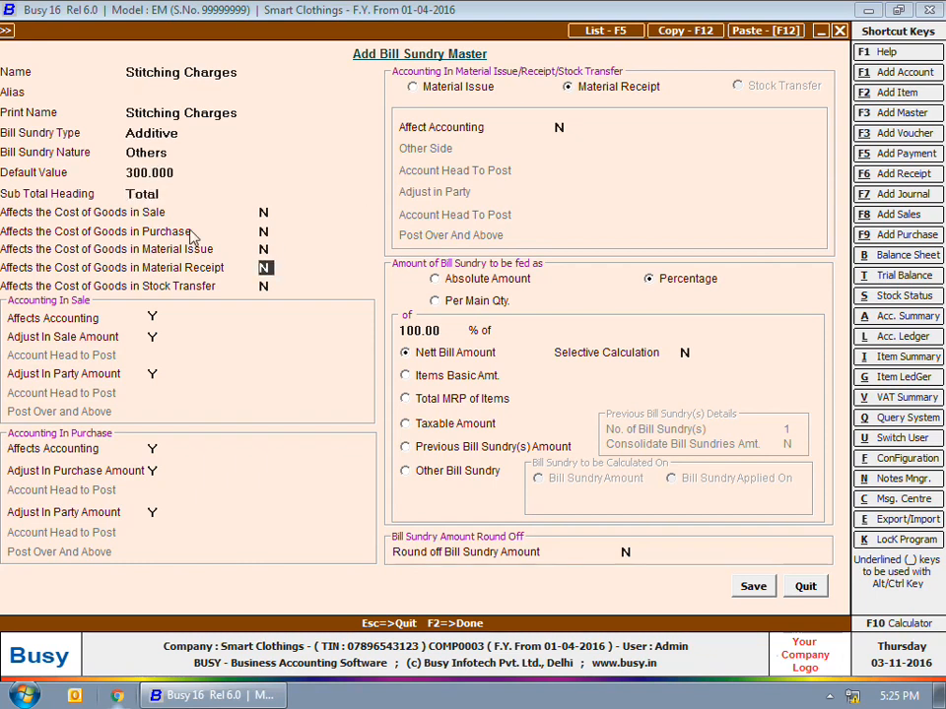
text(Y)
key(Return)
- Make material receipts affect accounting, posting to the Stitching Charges account in Expenses
click(561, 129)
text(Y)
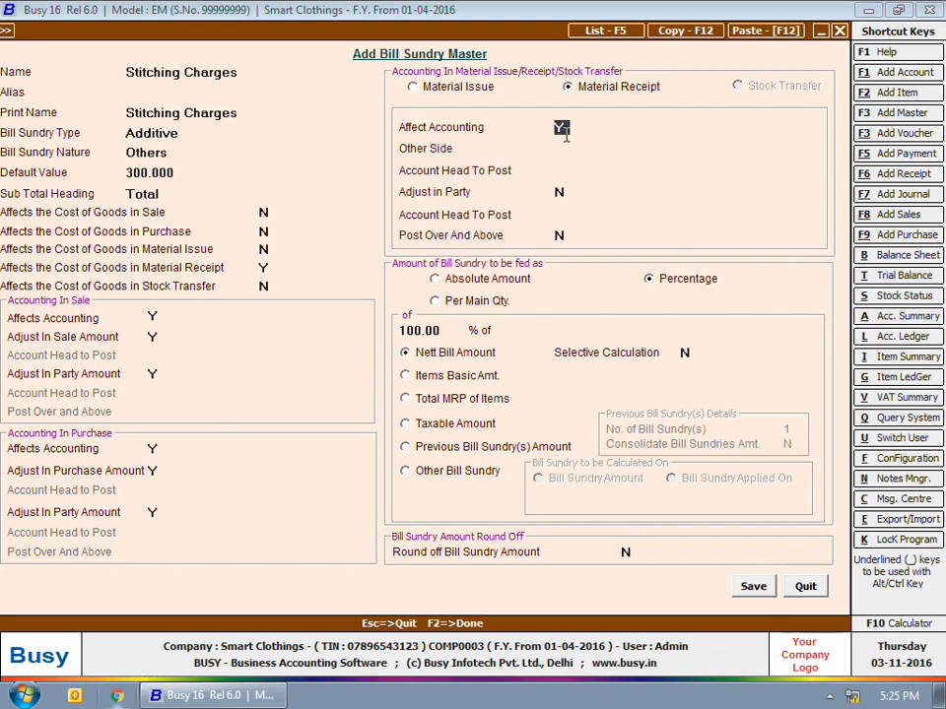
key(Return)
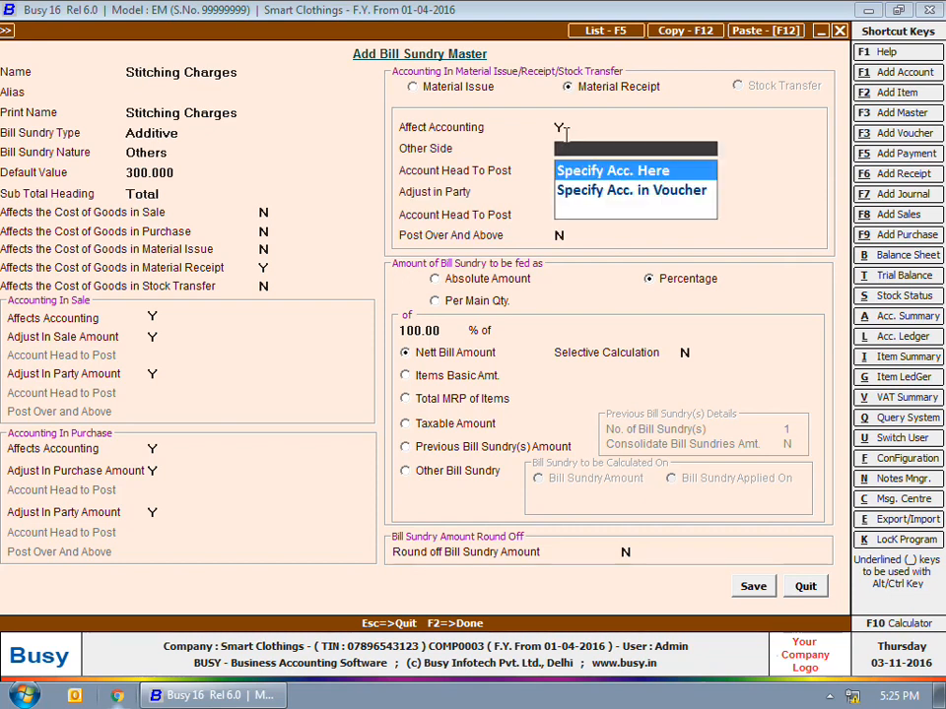
key(Return)
text(a)
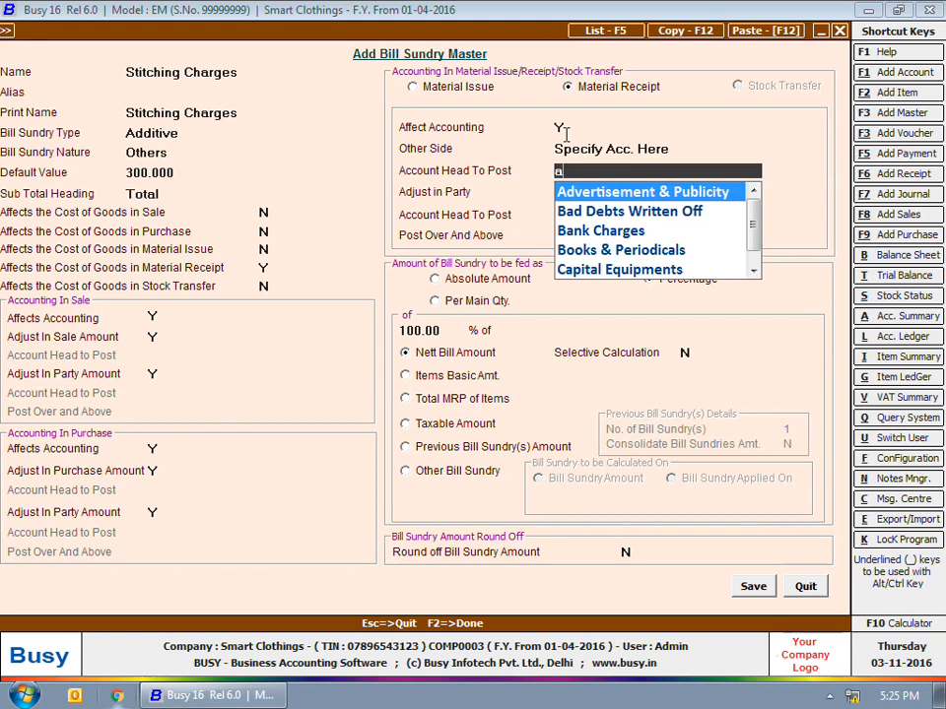
key(BackSpace)
text(st)
key(Down)
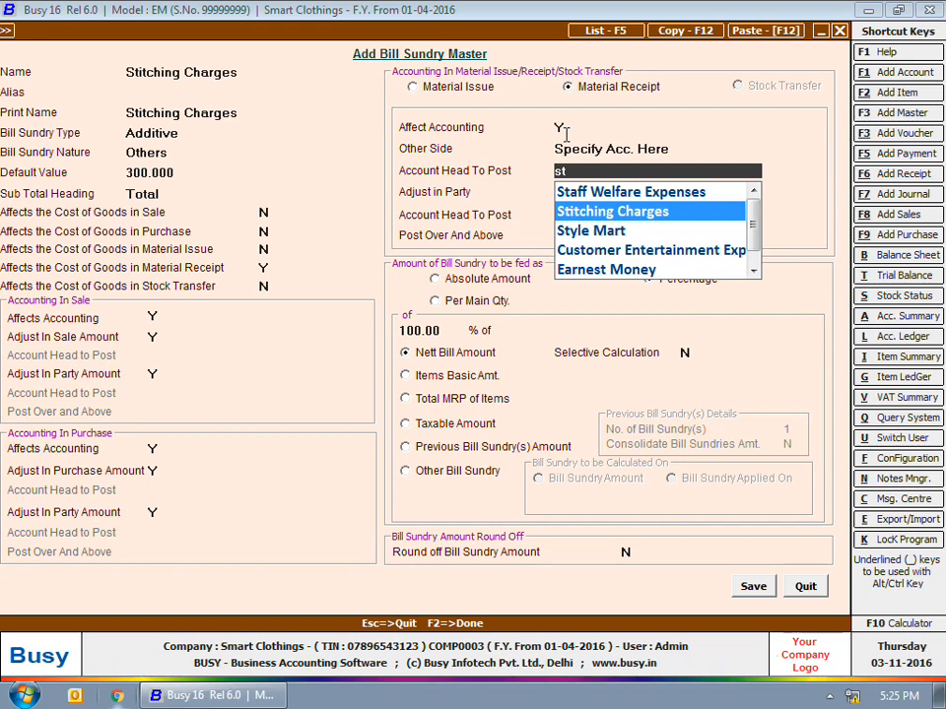
key(Return)
key(Up)
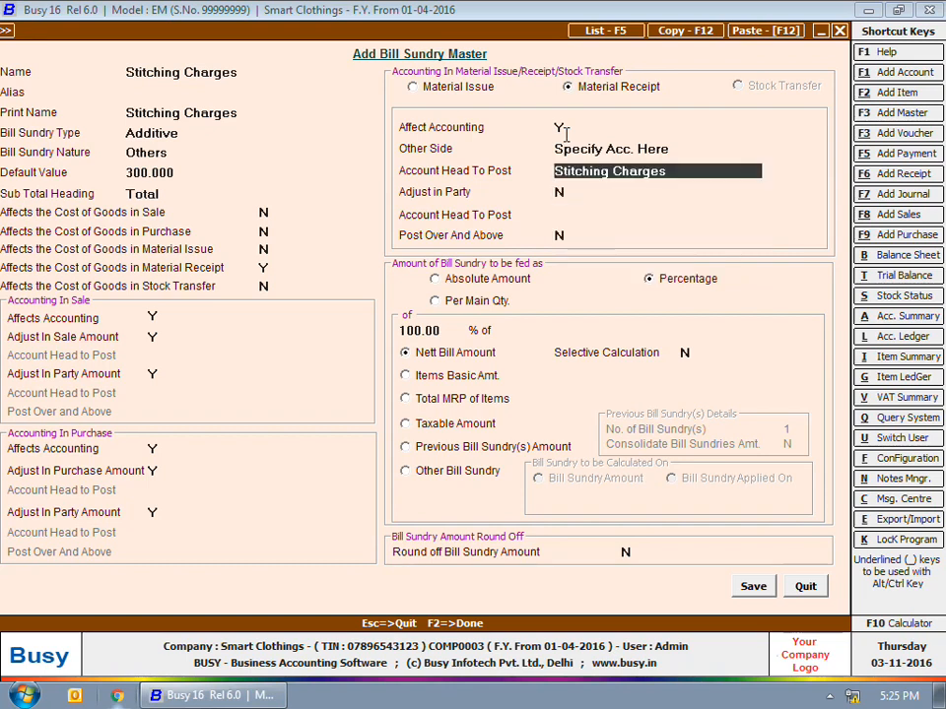
key(alt+m)
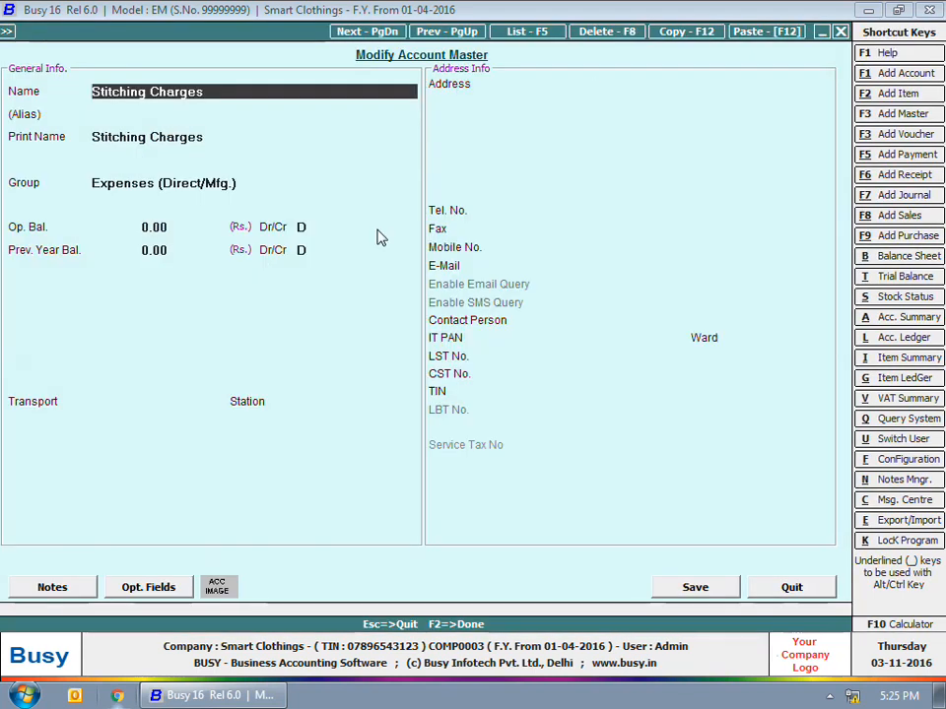
drag(110, 187, 87, 144)
key(Escape)
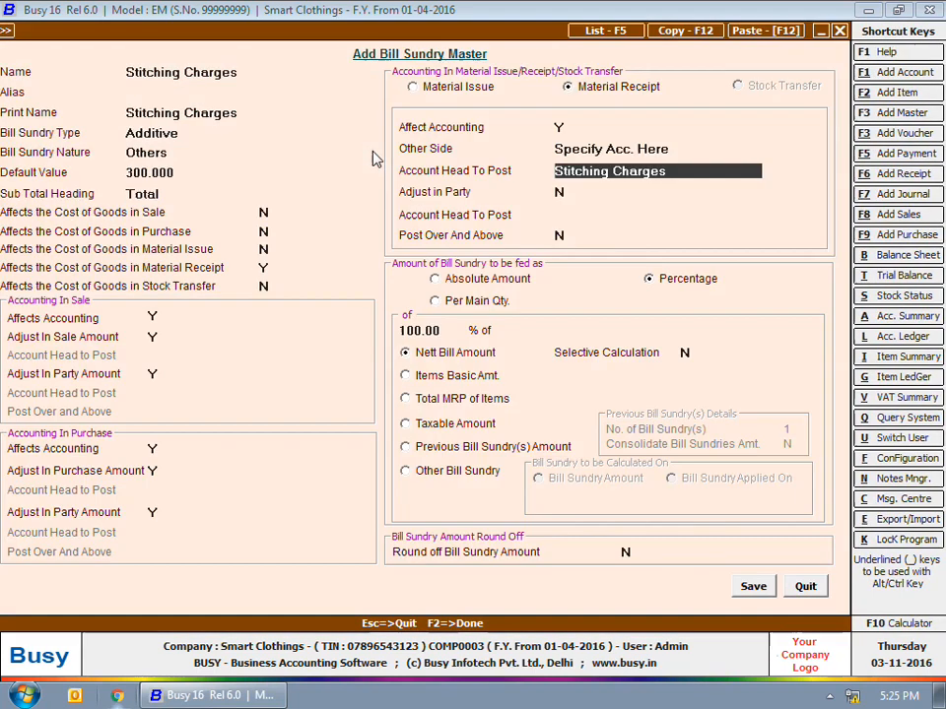
- Set Adjust in Party to Y, charge per main quantity, and save the bill sundry
click(560, 193)
text(Y)
key(Return)
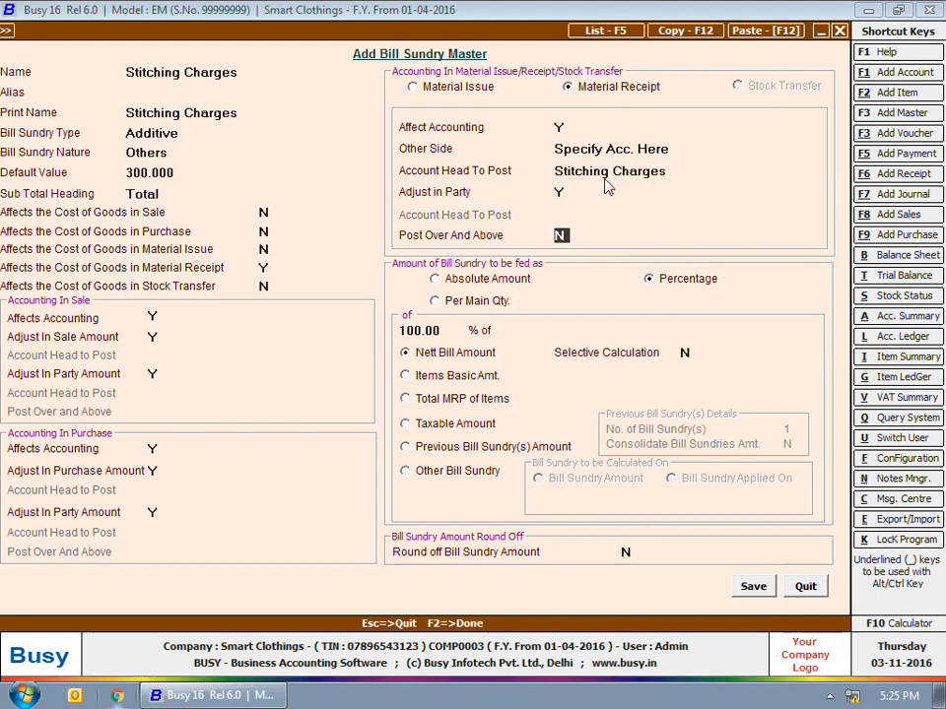
click(476, 303)
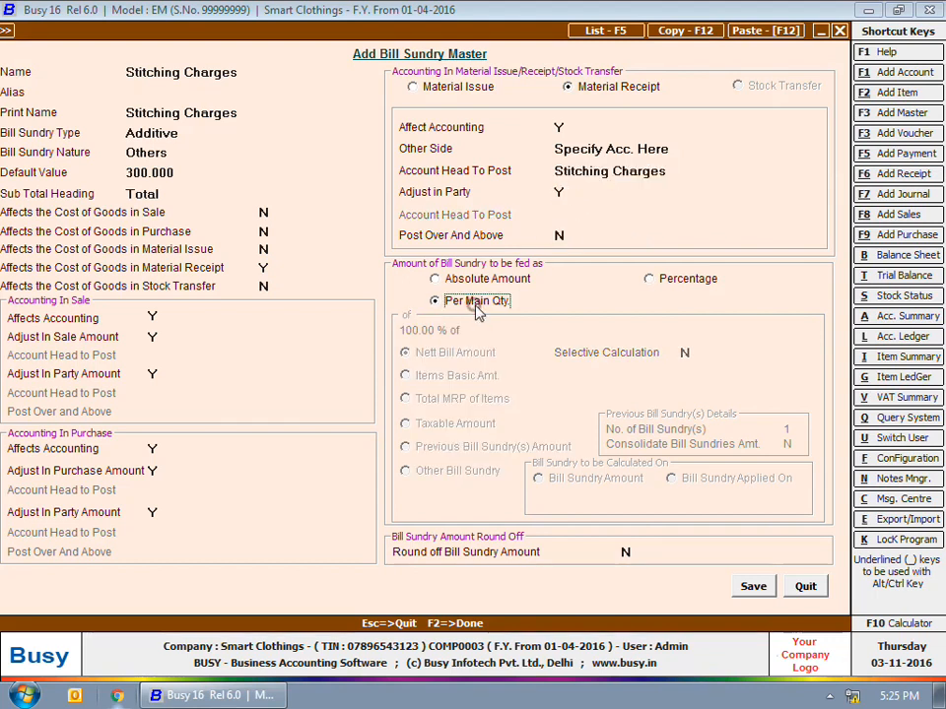
click(131, 176)
click(751, 588)
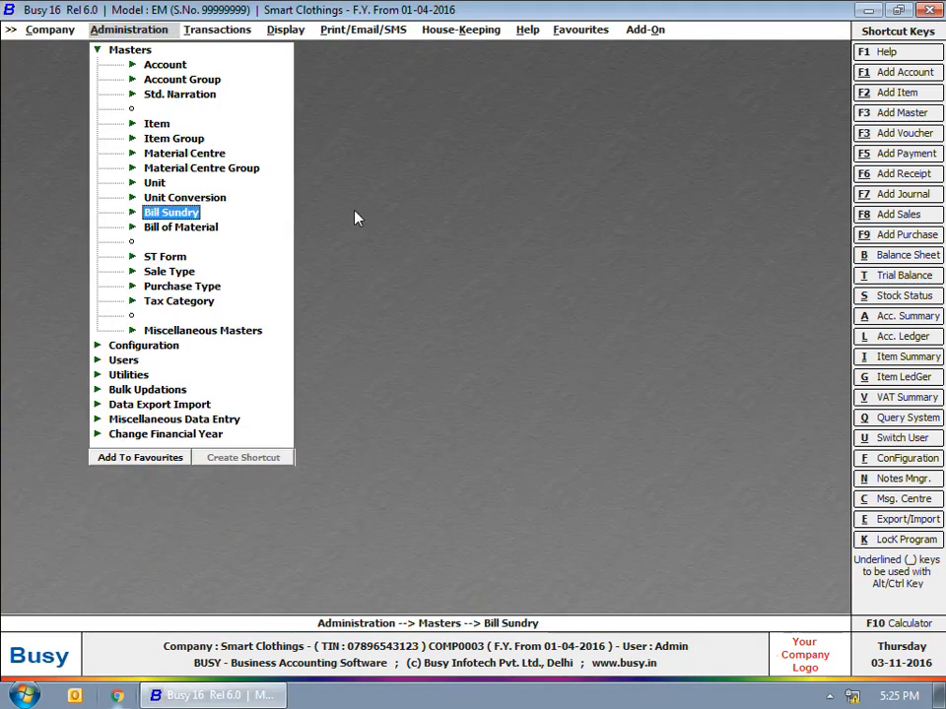
- Start a Material Issued to Party voucher for job work to Style Mart from Main Store
click(245, 31)
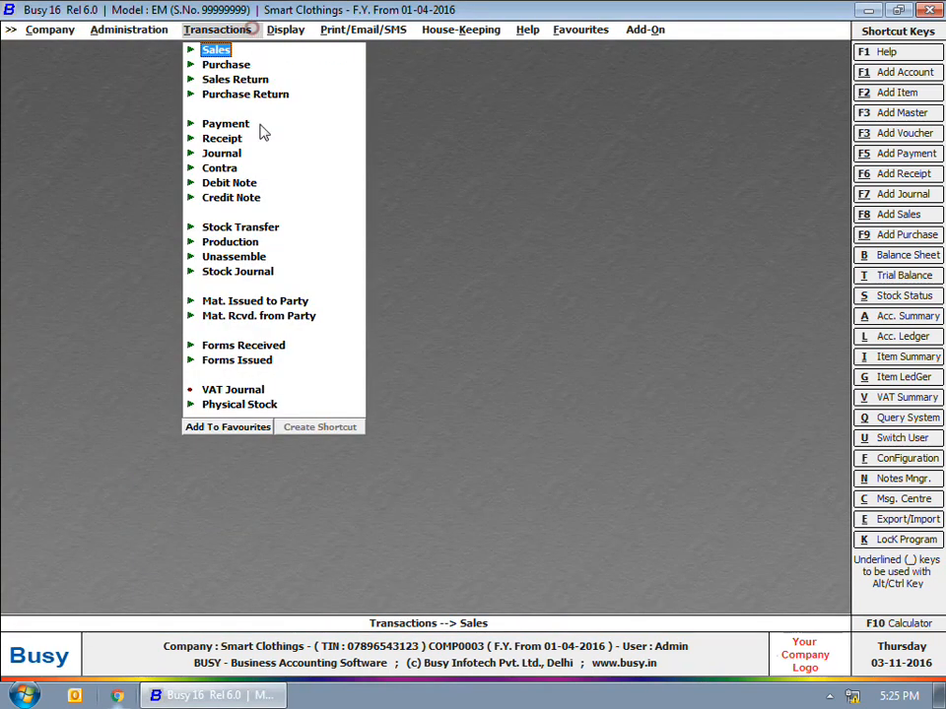
click(242, 301)
click(243, 315)
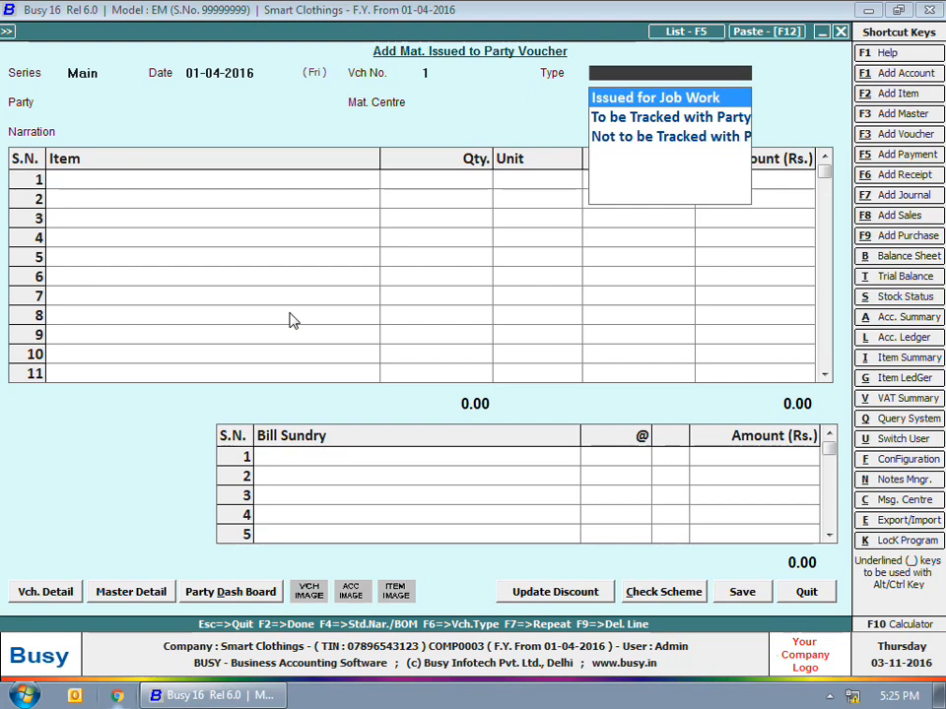
key(Return)
text(sty)
key(Return)
key(Return)
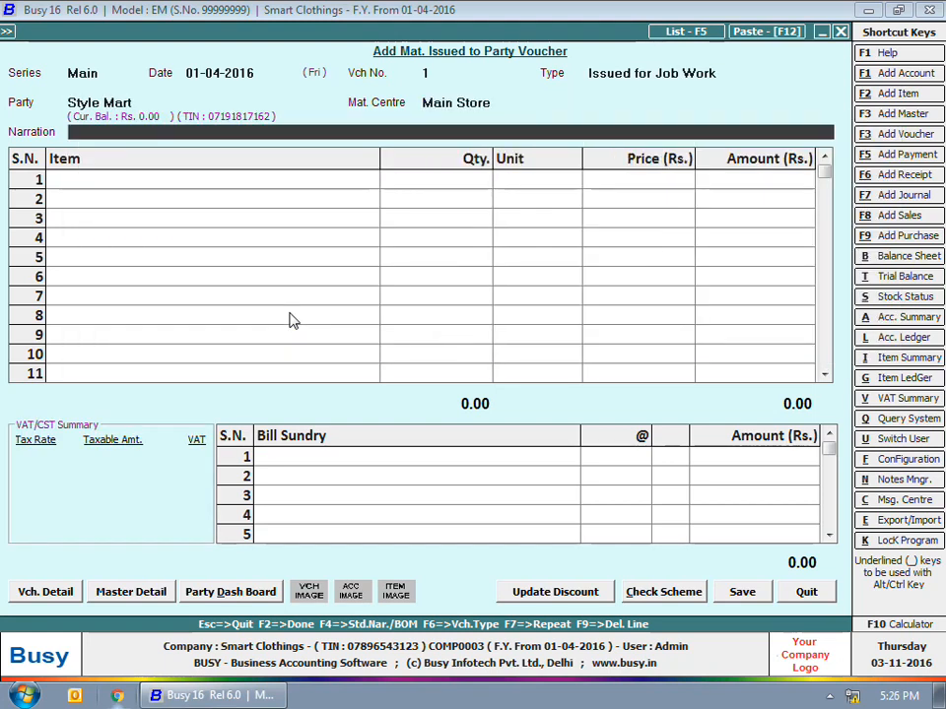
key(Return)
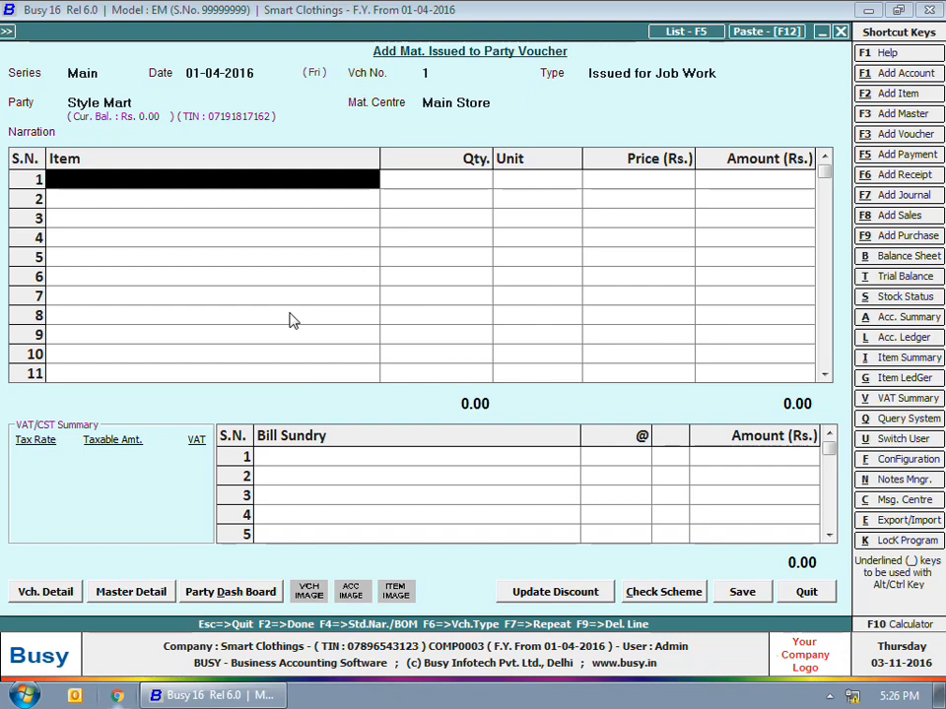
- Fill the items from the Cotton Shirts bill of material
key(F4)
key(Right)
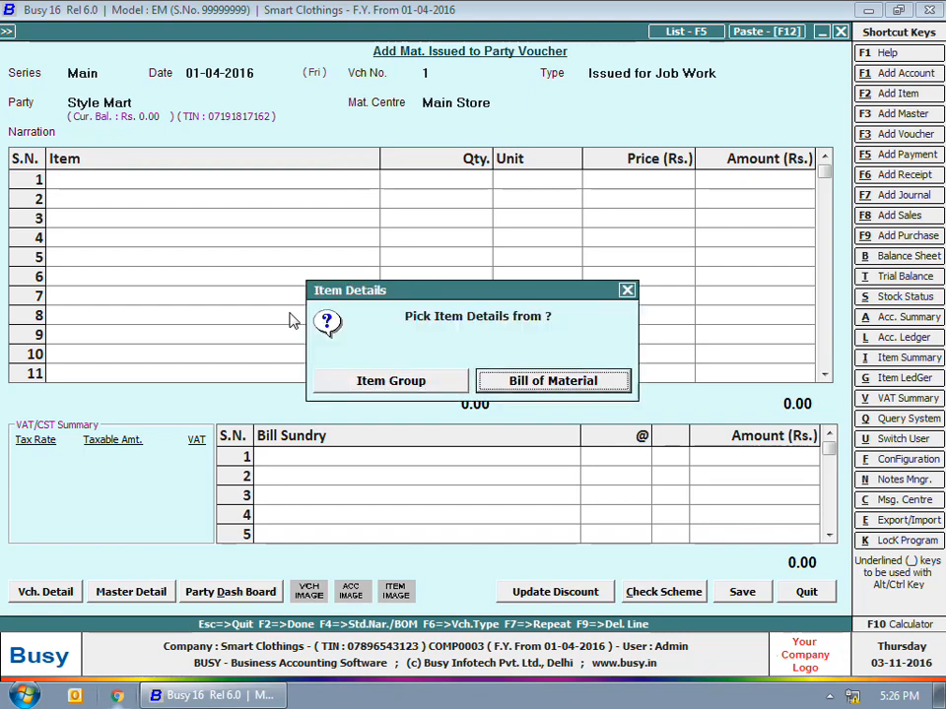
key(Return)
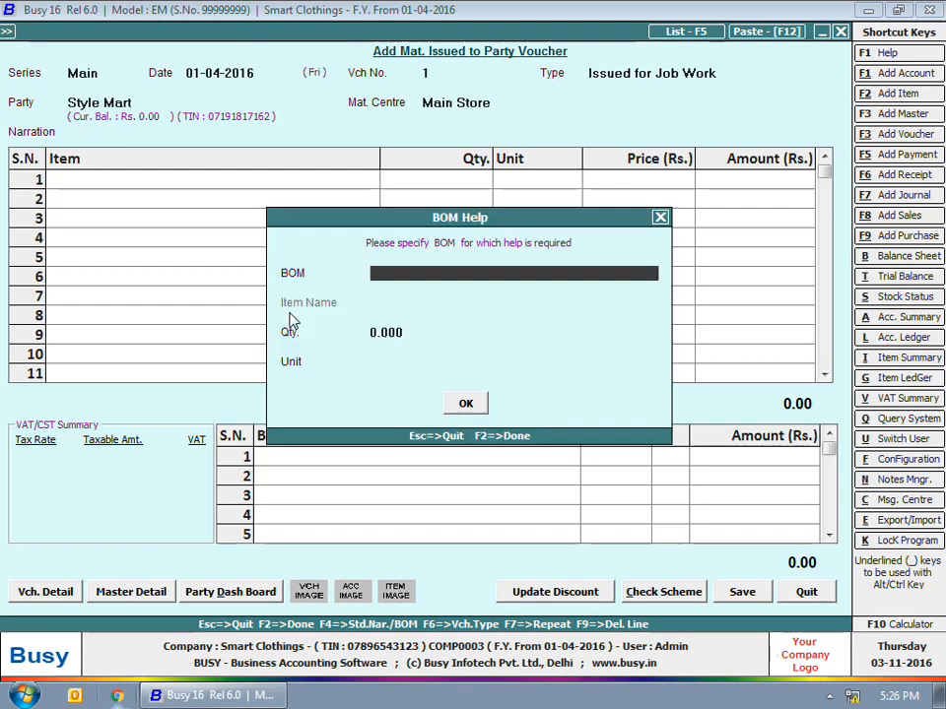
key(Return)
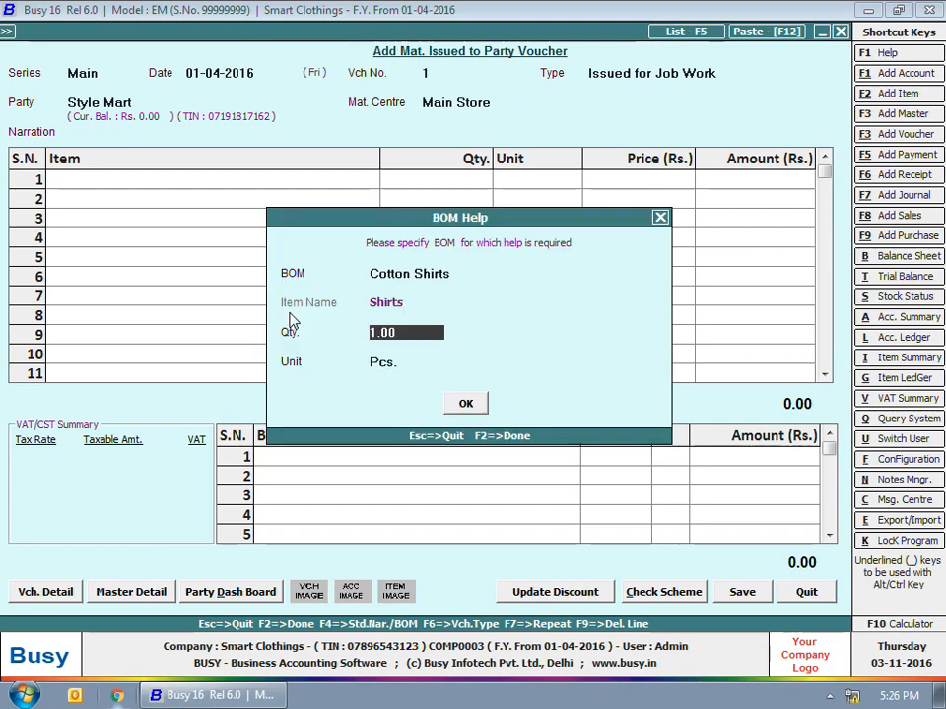
- Set the bill quantity to 200 shirts and the Cotton Cloth to 550 metres
text(200)
key(Return)
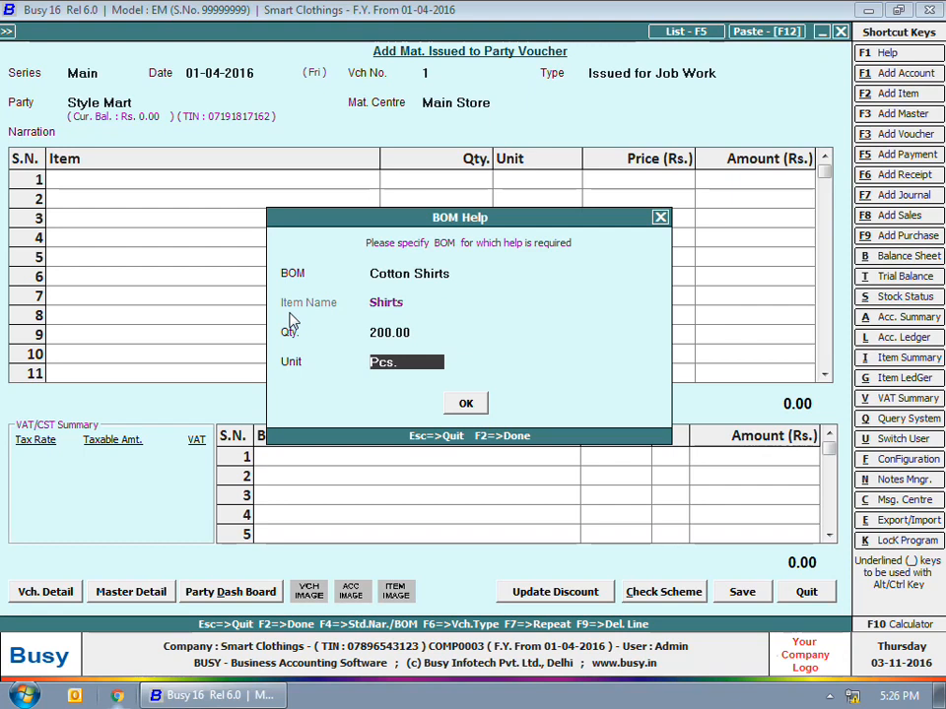
key(Return)
key(Return)
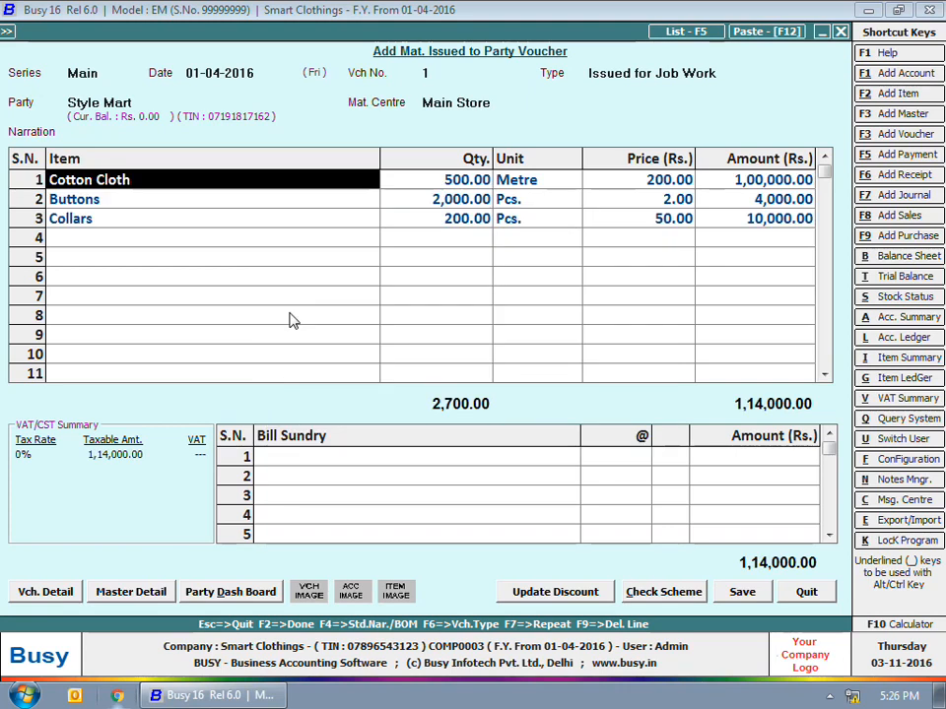
text(550)
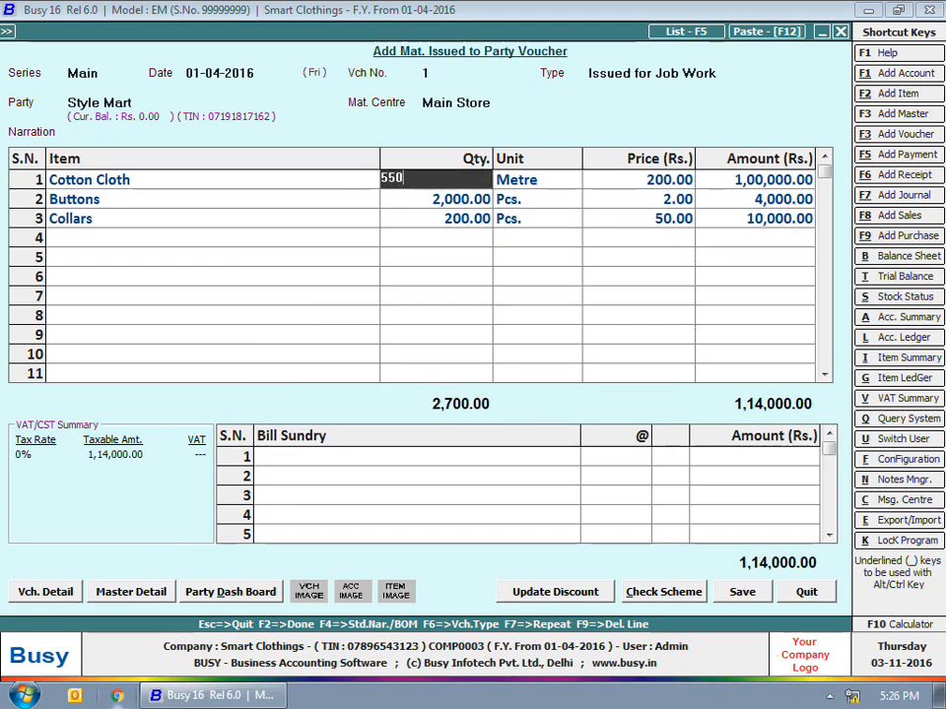
key(Return)
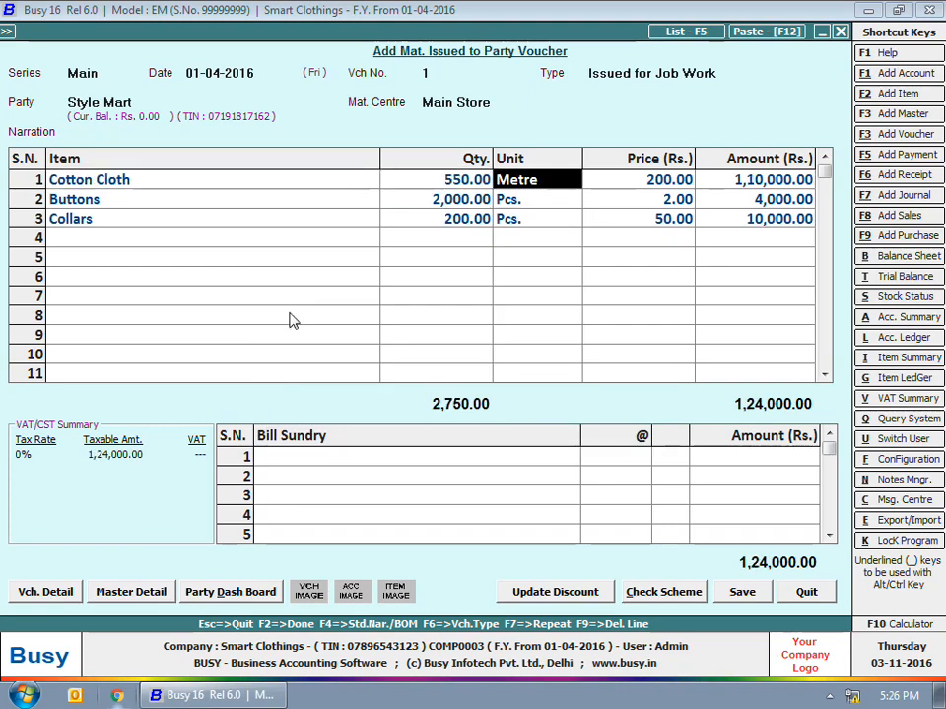
- Assign Job ID 1 with delivery date 10-04-2016 to the issued item rows
key(Return)
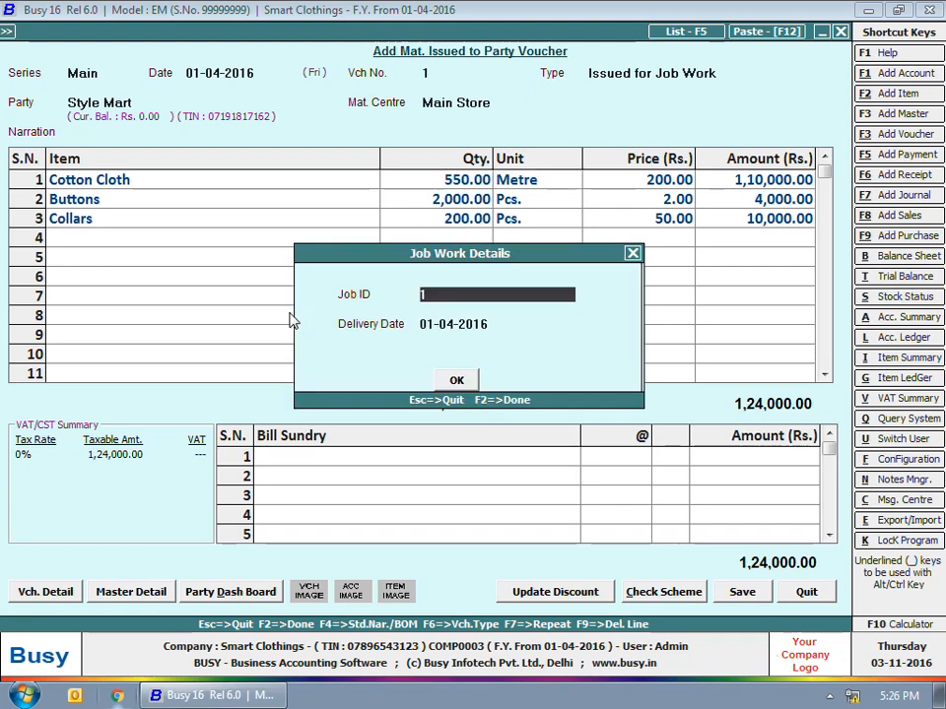
key(Return)
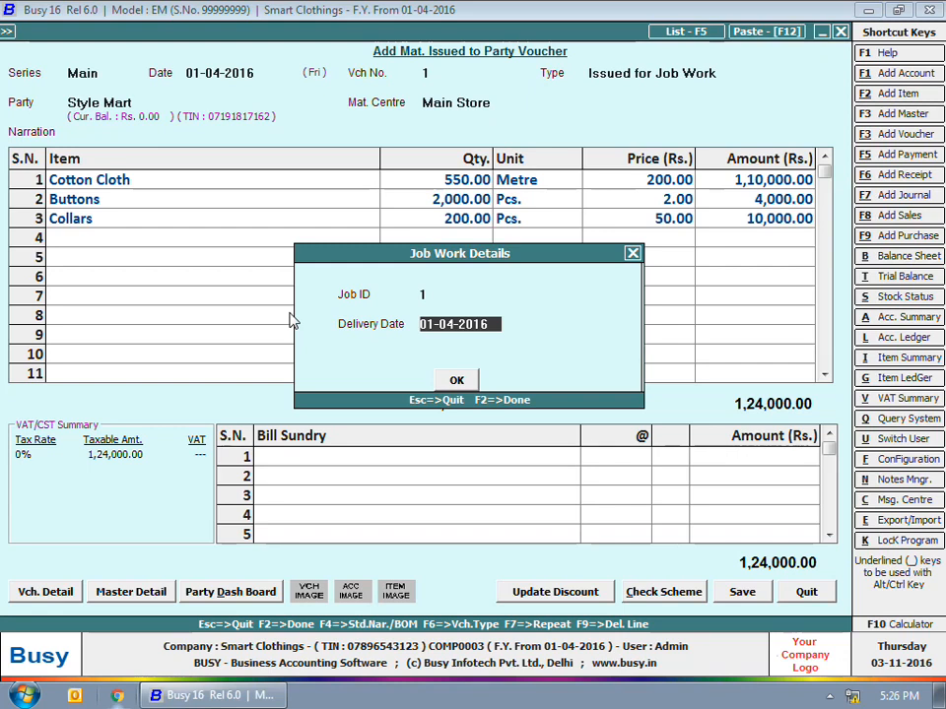
text(10-)
key(Return)
key(Return)
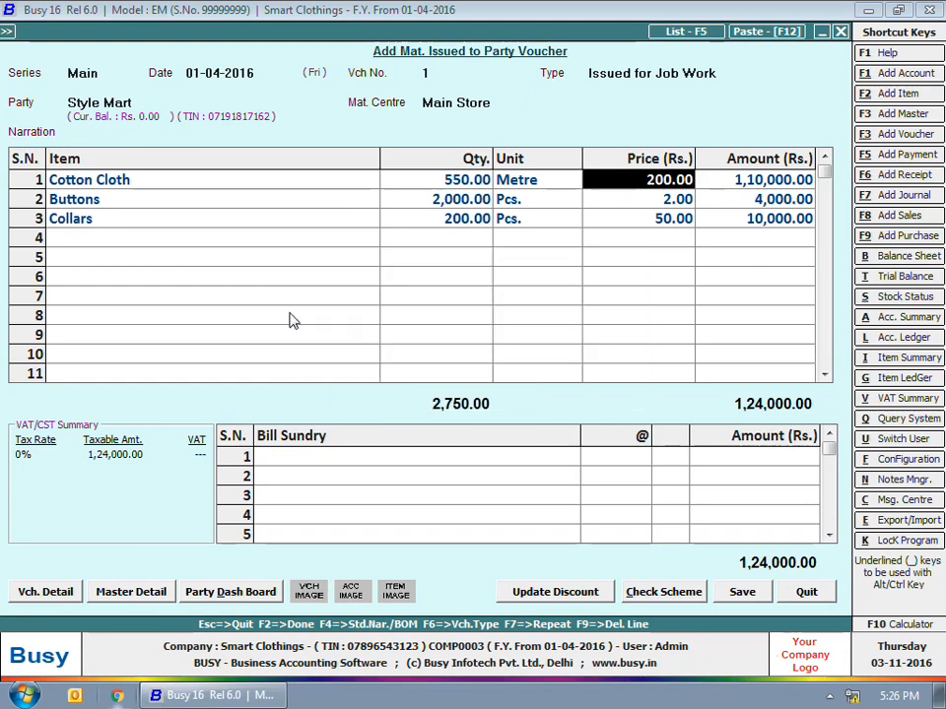
key(Return)
key(Return)
key(Return)
key(Return)
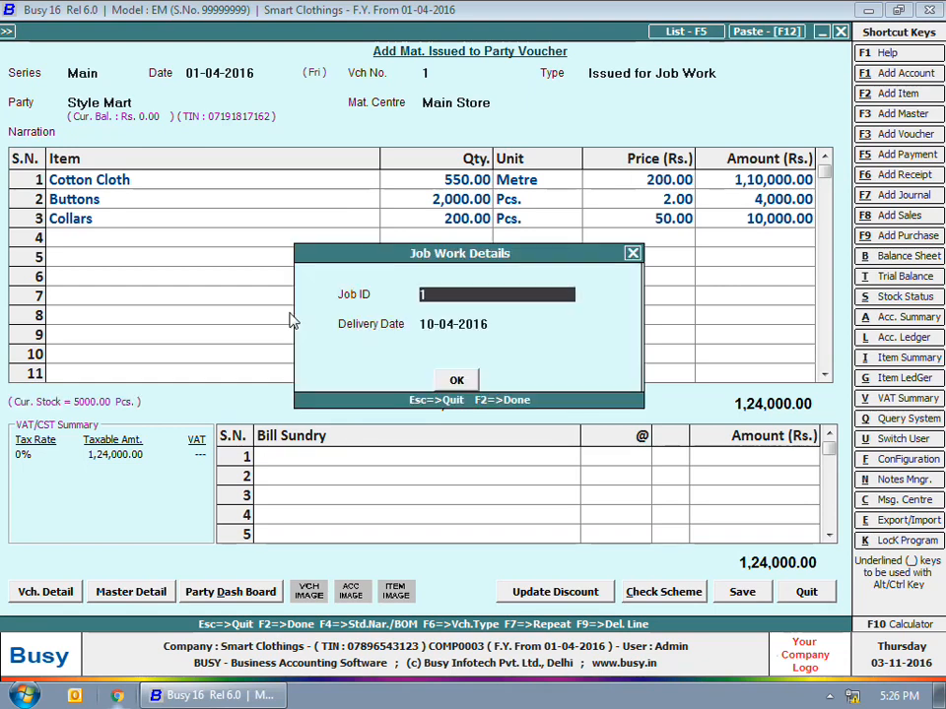
key(Return)
key(Return)
key(Return)
key(Return)
key(Return)
key(Return)
key(Return)
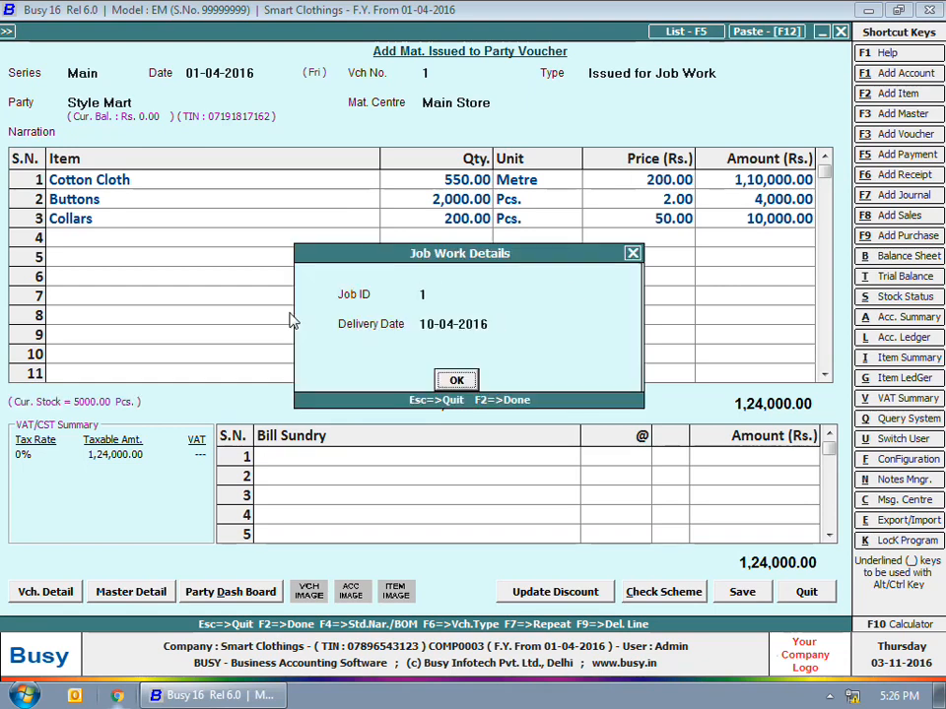
key(Return)
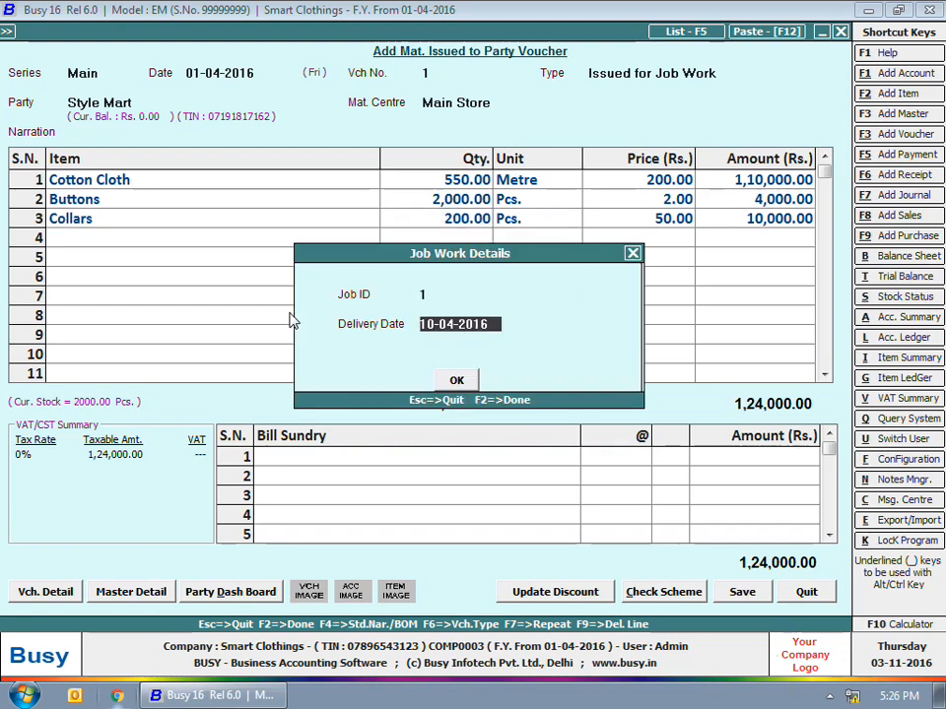
key(Return)
key(Return)
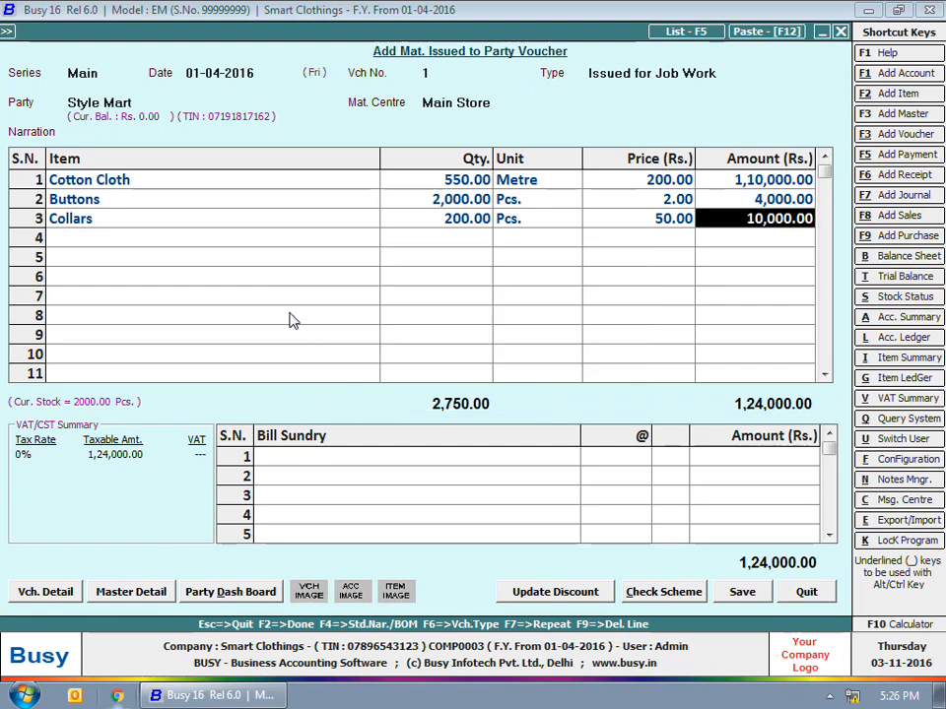
key(Return)
key(Return)
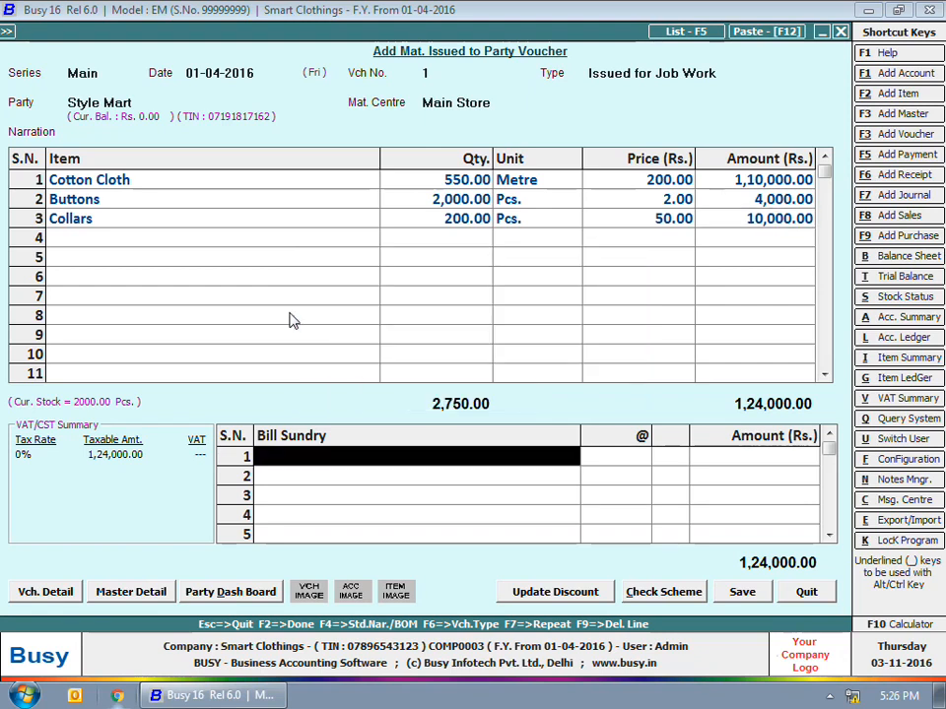
key(Return)
- List Shirts, quantity 200, as finished goods to be received, then save the issue voucher
text(s)
key(Return)
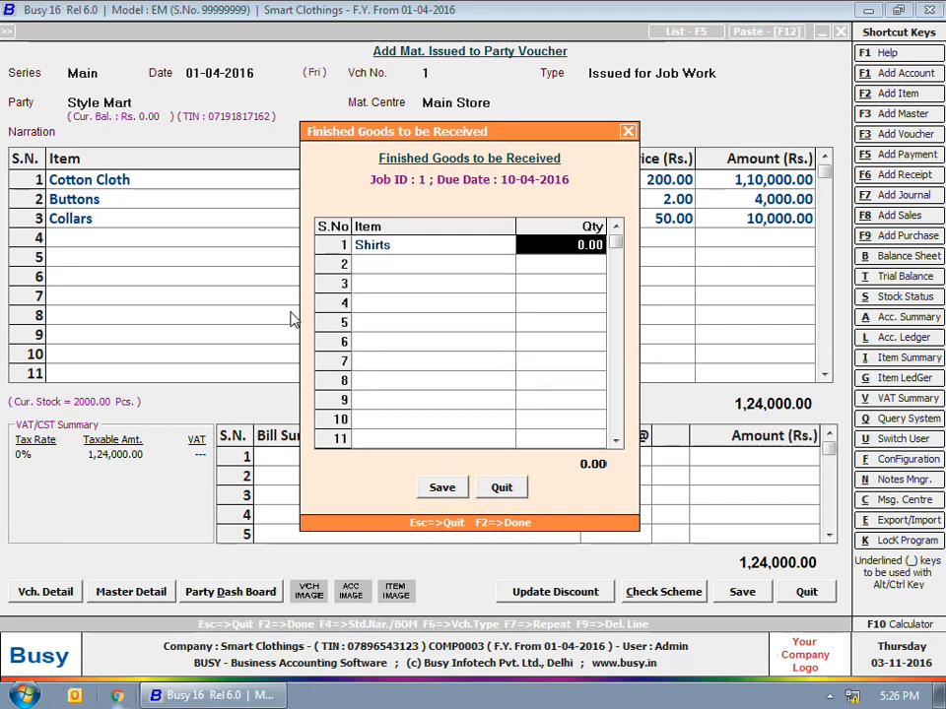
drag(487, 135, 477, 229)
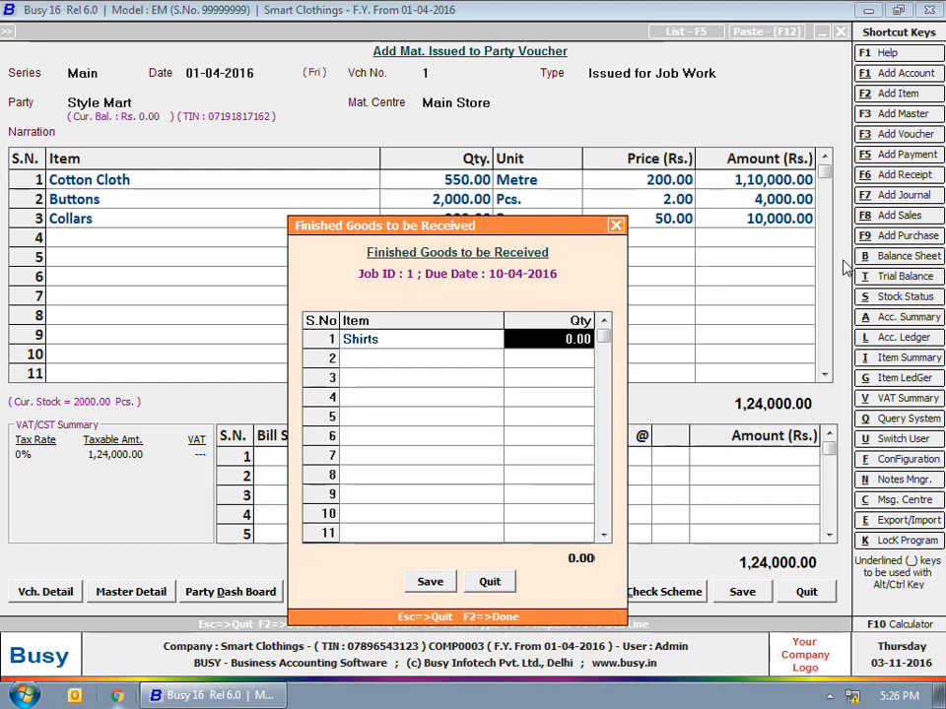
text(200)
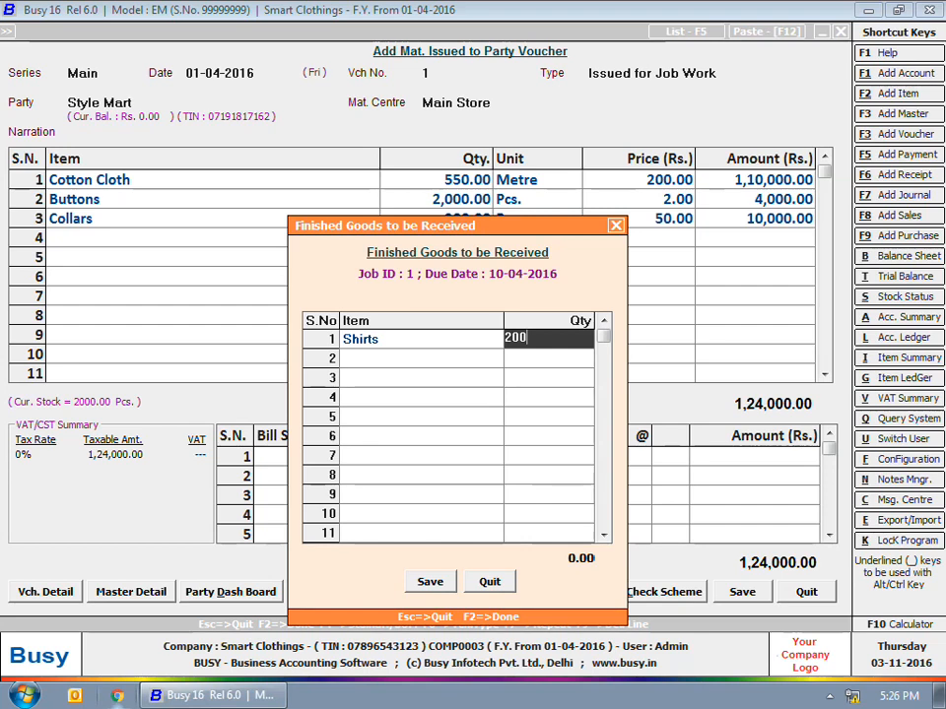
key(Return)
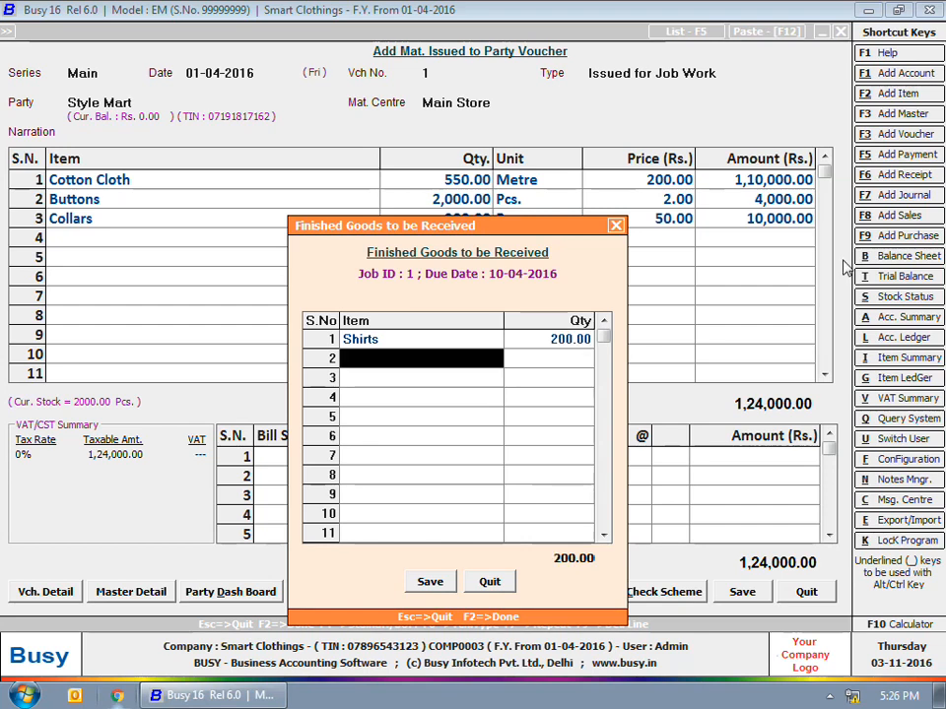
key(F2)
key(Return)
key(Escape)
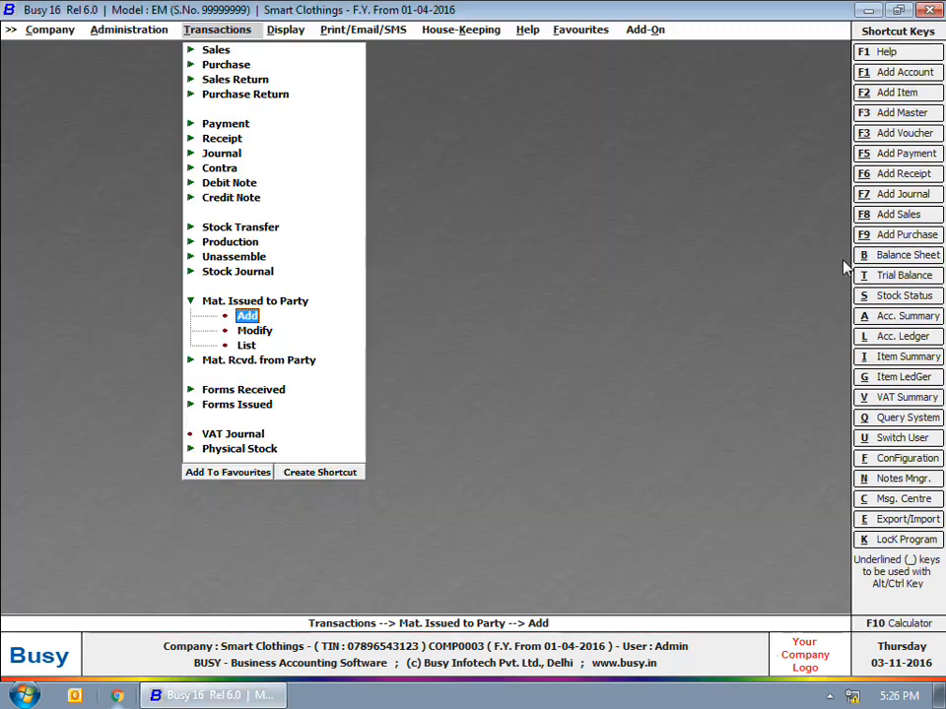
- Start a 10-04-2016 Rcvd. after Job Work voucher from Style Mart for 200 Shirts
key(Escape)
click(261, 316)
click(249, 330)
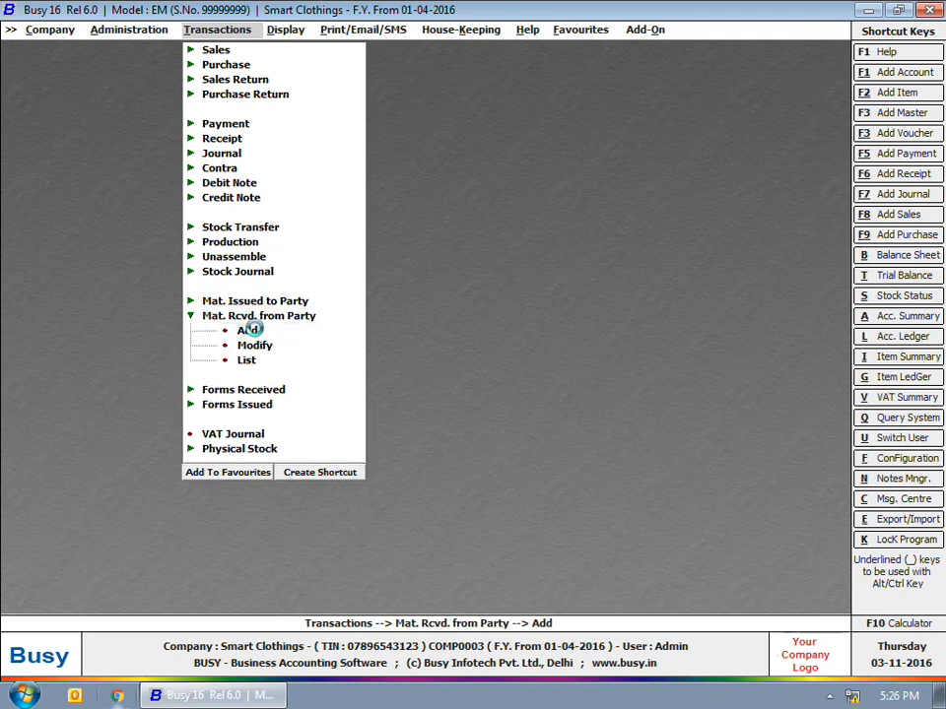
key(Return)
text(10)
key(Return)
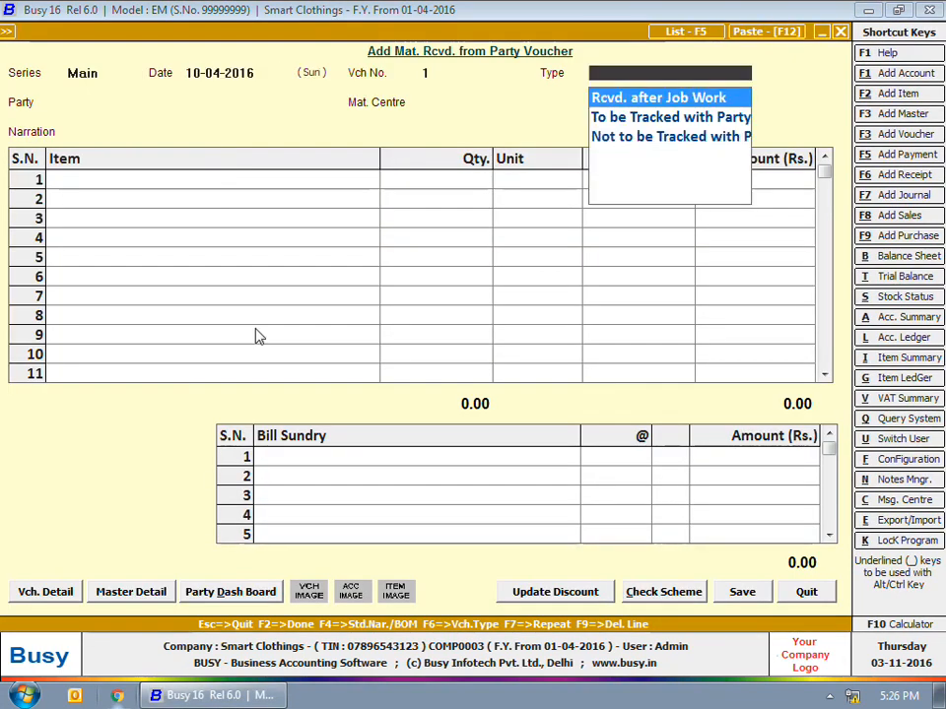
key(Return)
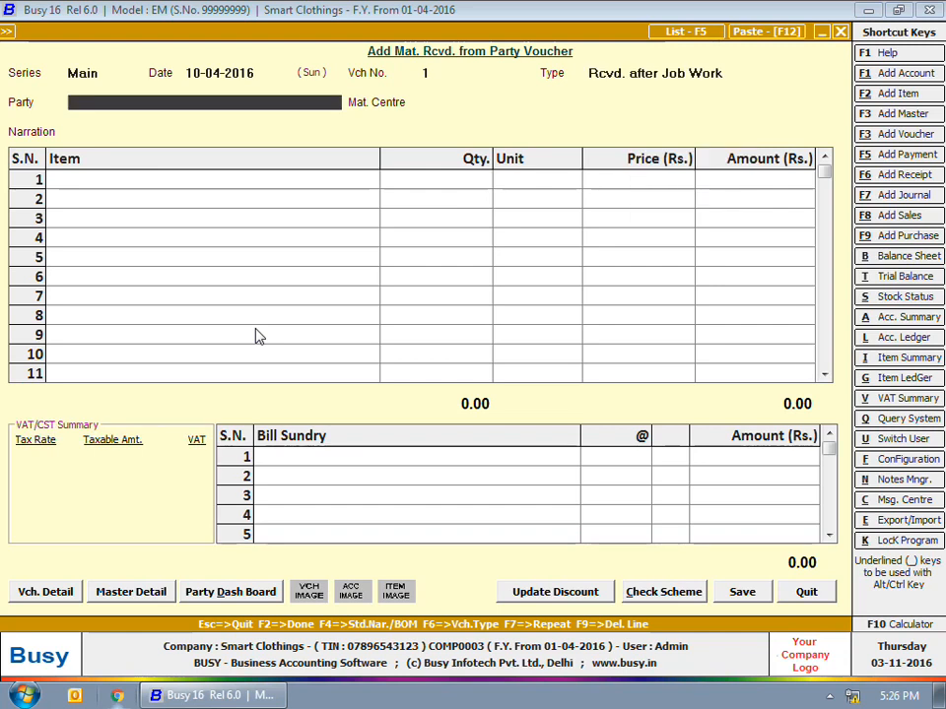
key(Down)
key(Down)
key(Down)
key(Down)
key(Return)
key(Return)
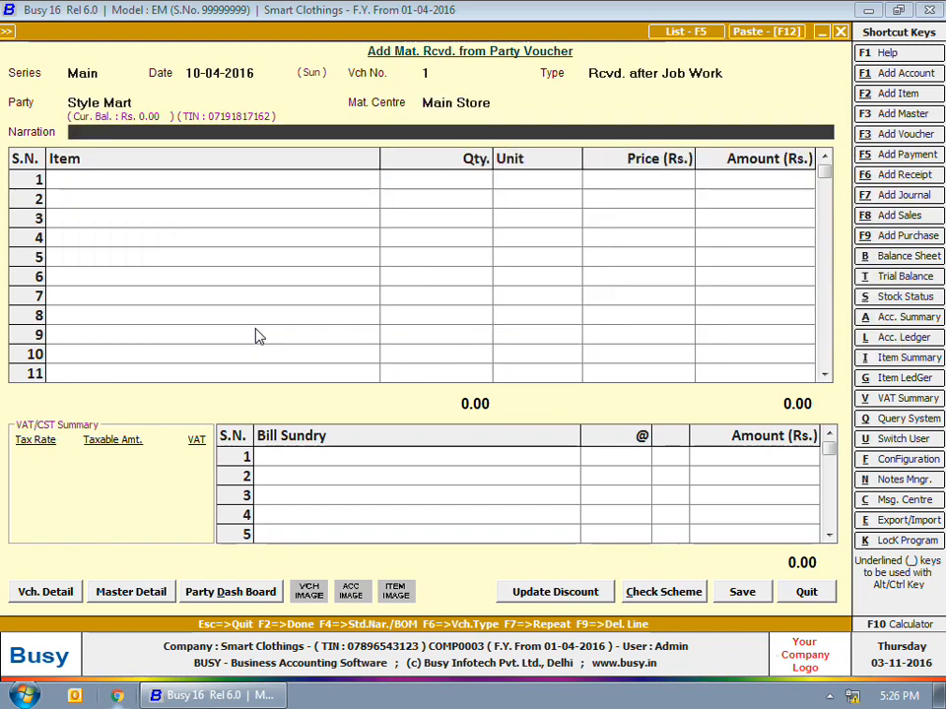
text(shi)
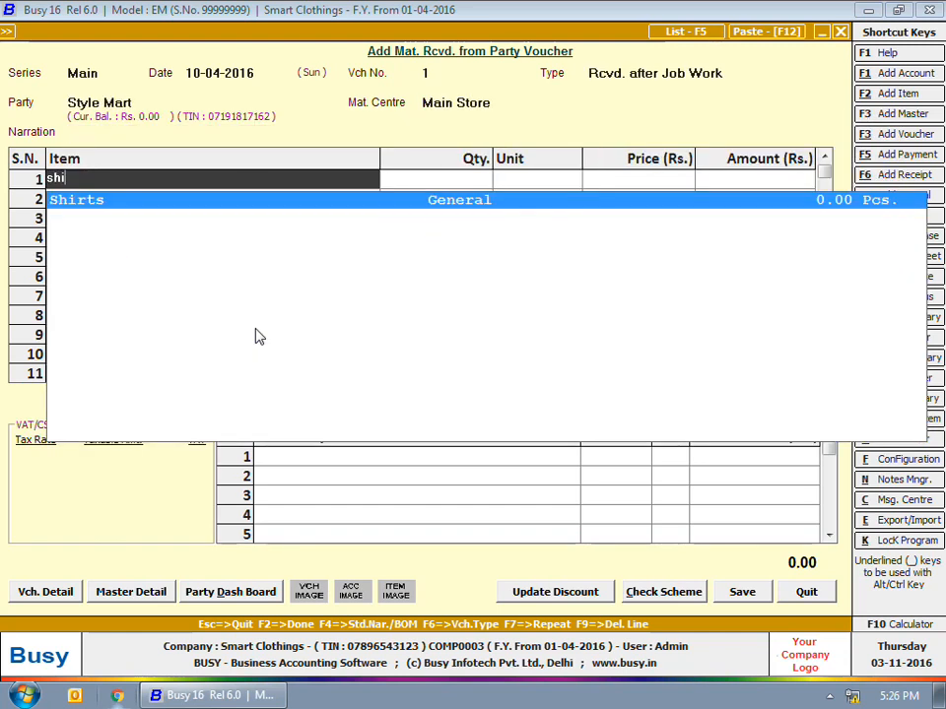
key(Return)
text(200)
key(Return)
- Adjust 550 metres of consumed Cotton Cloth against job 1 with wastage
key(Return)
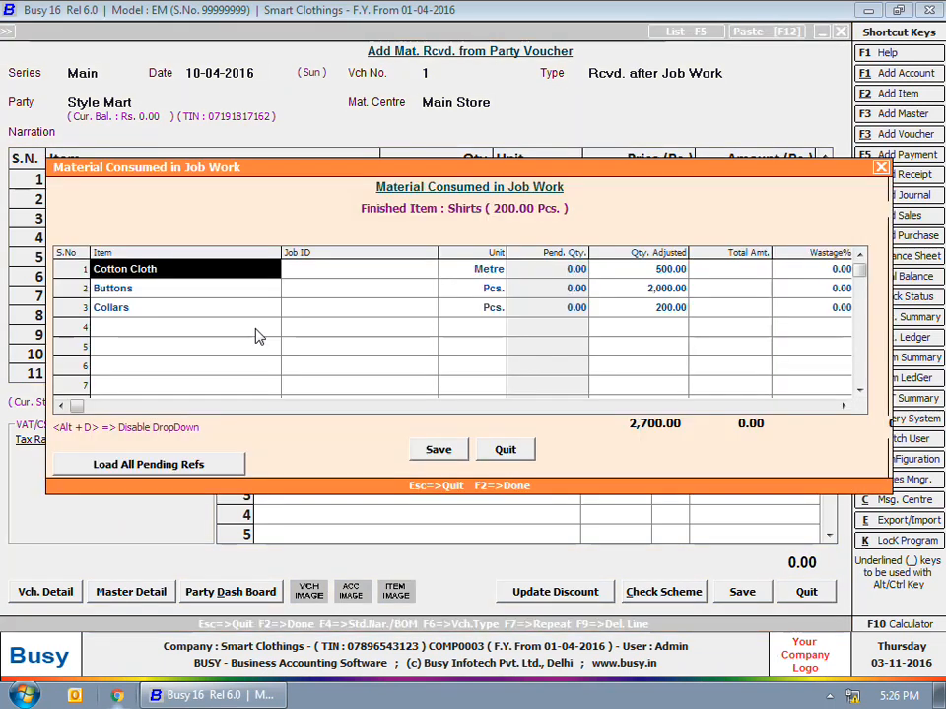
key(Return)
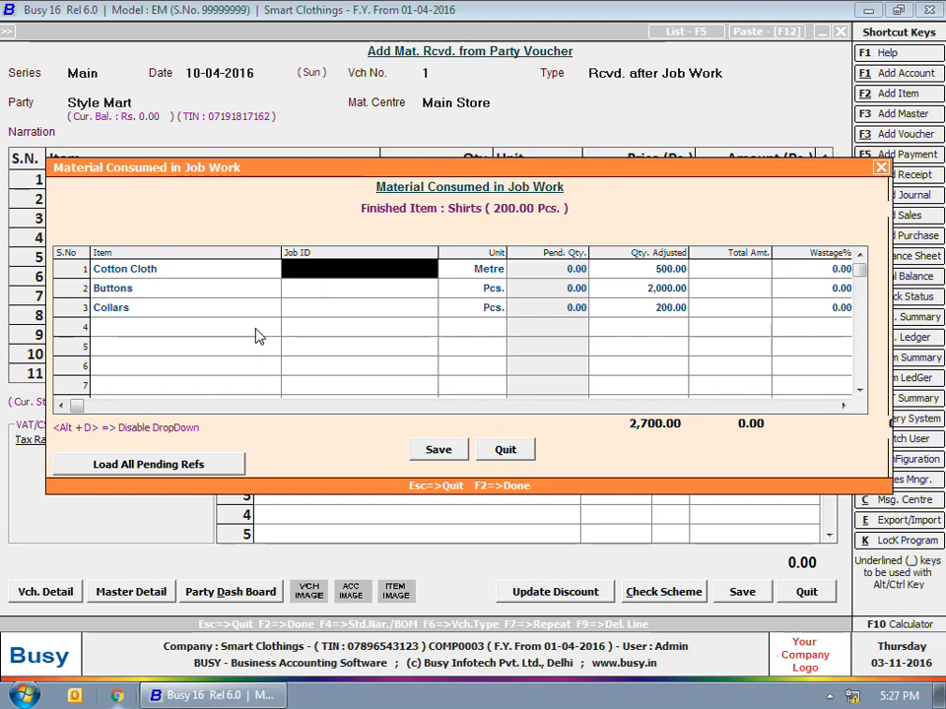
key(Return)
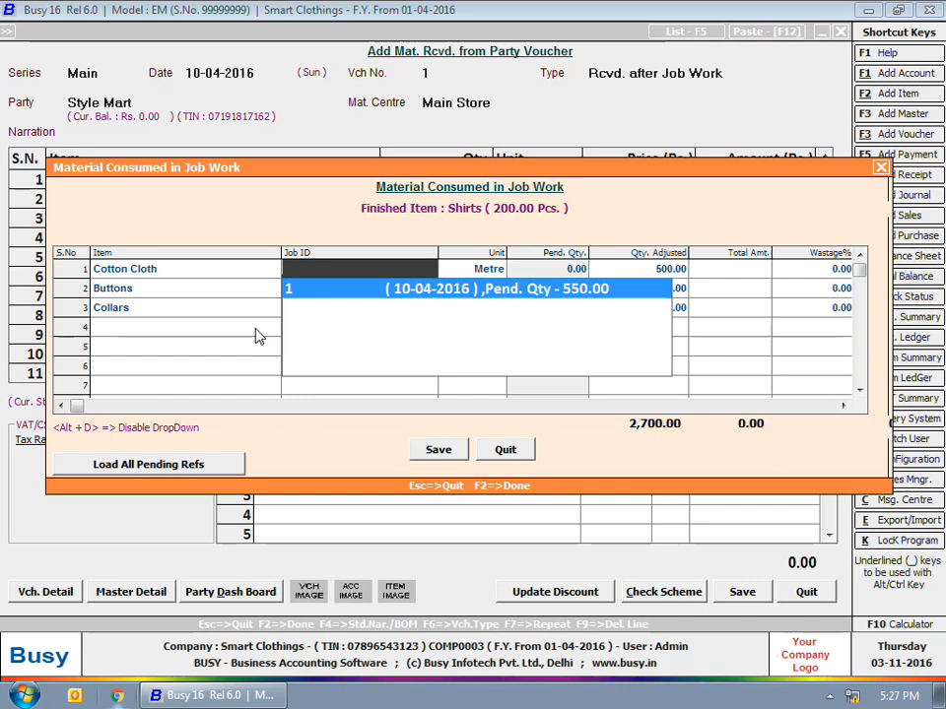
key(Return)
key(Return)
text(550)
key(Return)
key(Return)
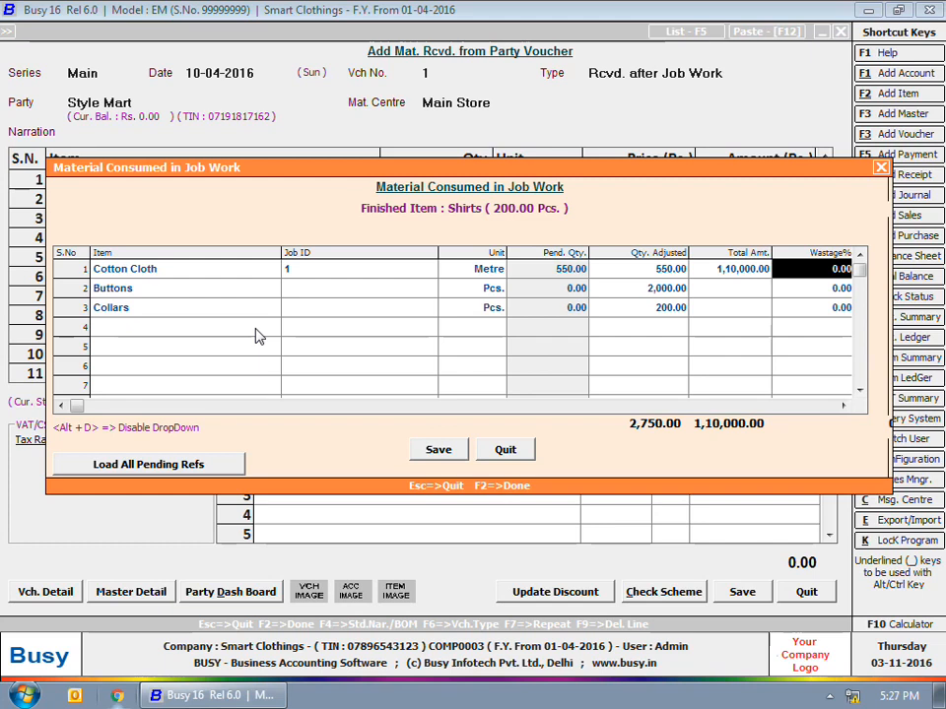
text(10)
key(Return)
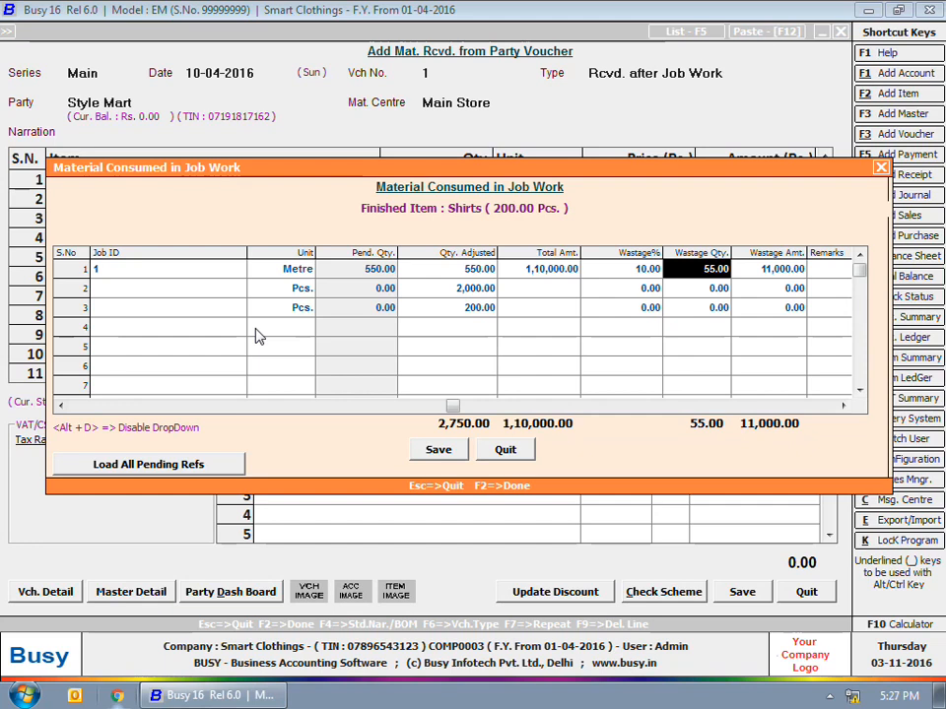
- Correct the cloth wastage to 9% and adjust Buttons and Collars against job 1
key(shift+Tab)
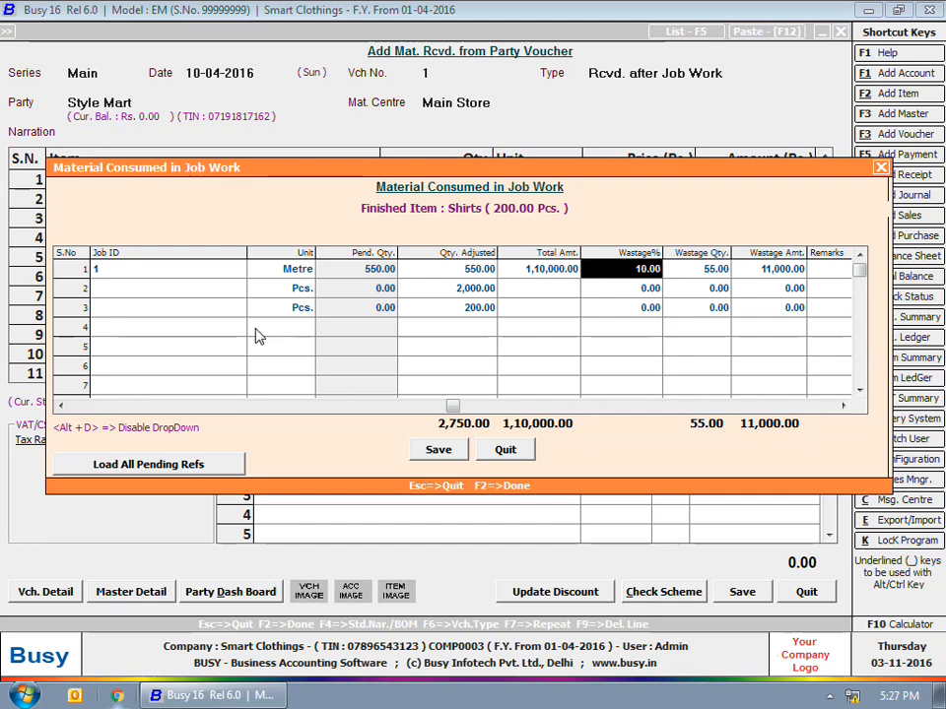
text(9)
key(Return)
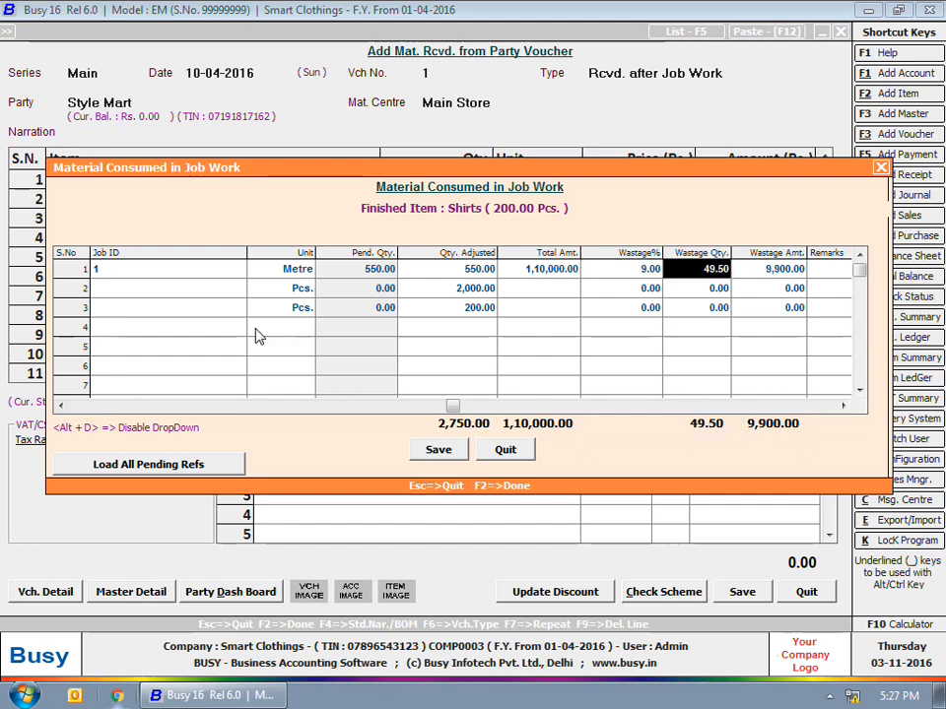
key(Return)
key(Return)
key(Return)
text(1)
key(Return)
key(Return)
key(Return)
key(Return)
key(Return)
key(Return)
key(Return)
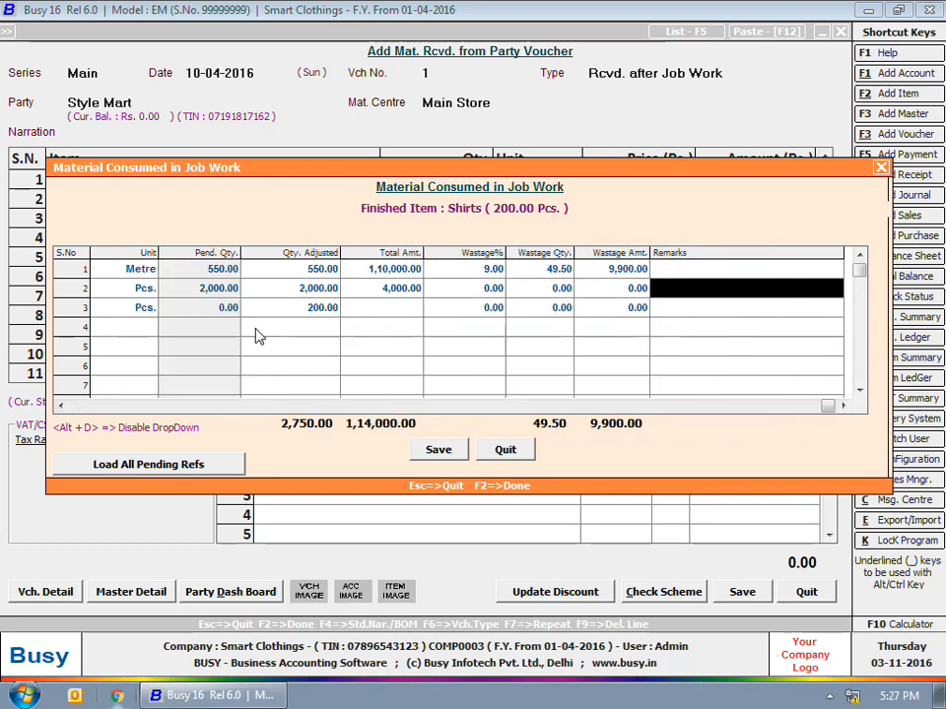
key(Return)
key(Return)
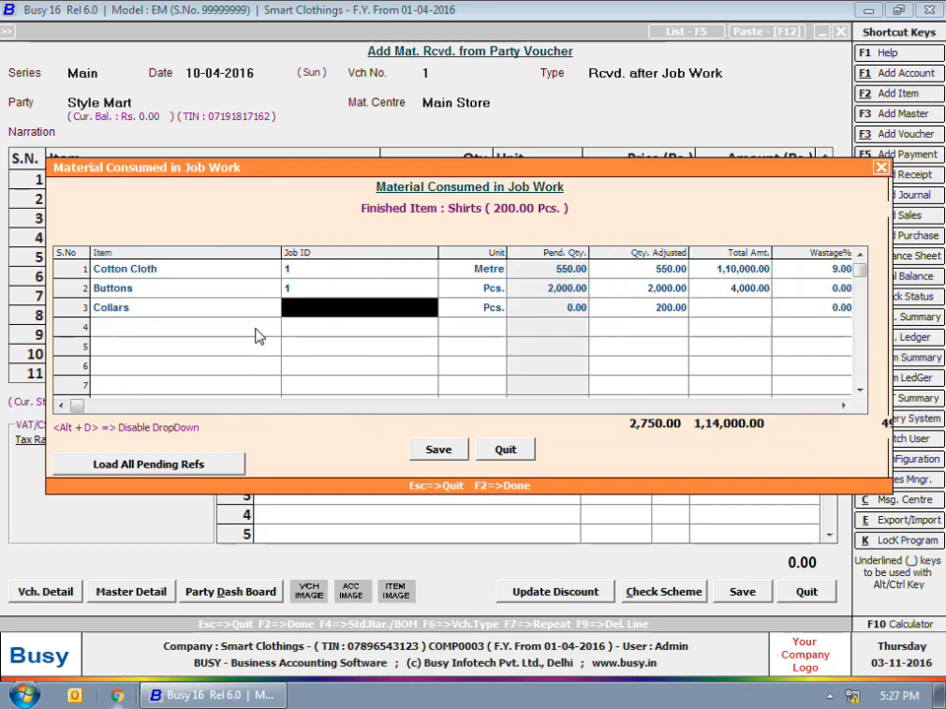
text(1)
key(Return)
- Add Stitching Charges at 300 per piece and save the receipt voucher
key(F2)
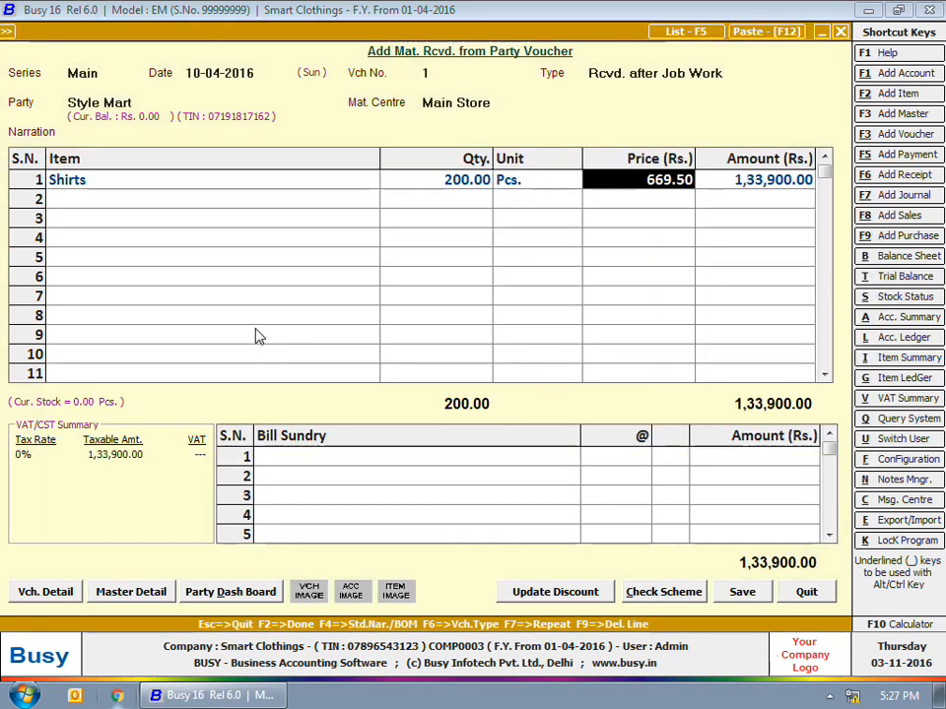
key(Tab)
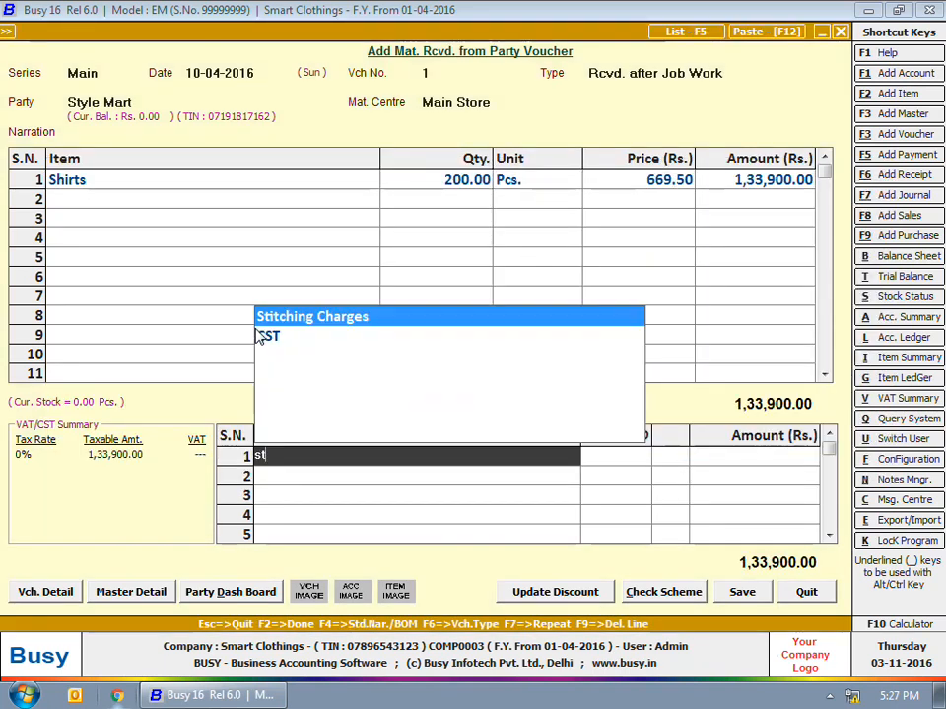
key(Return)
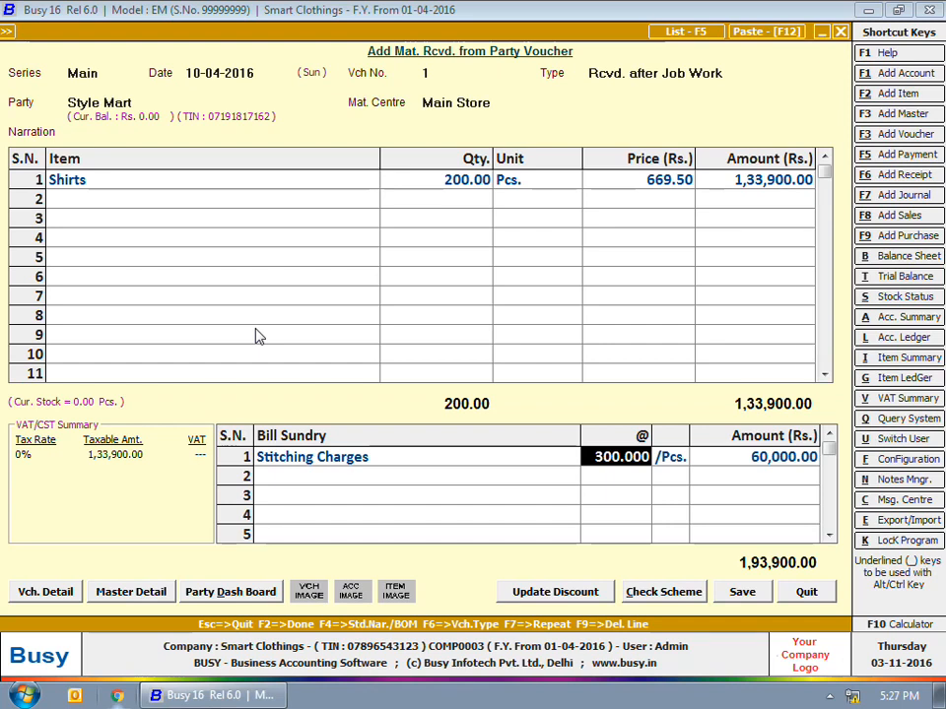
key(Return)
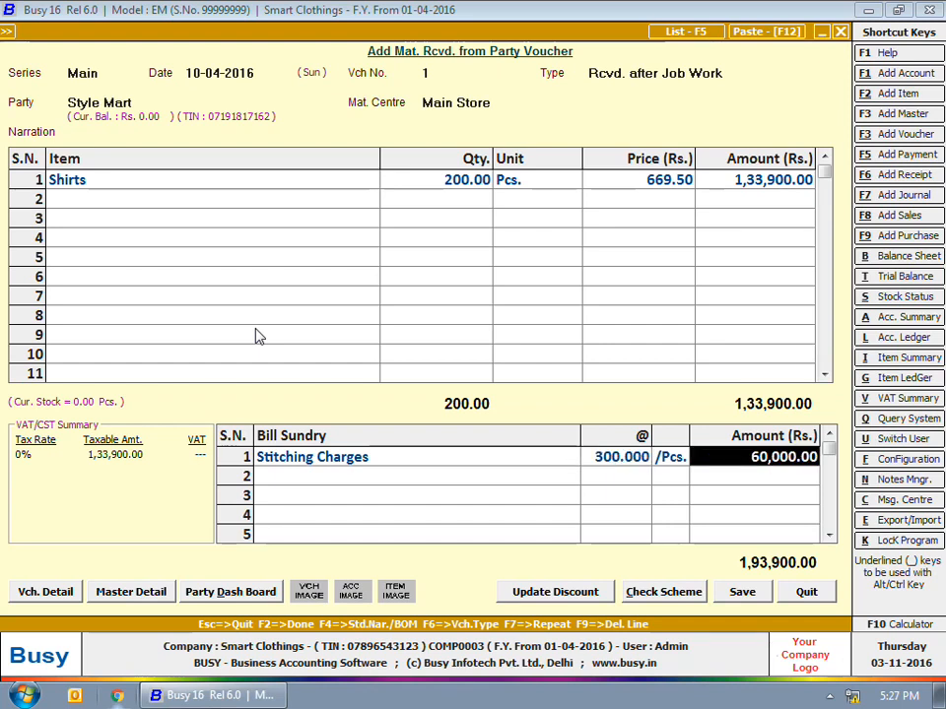
key(F2)
key(Return)
key(Escape)
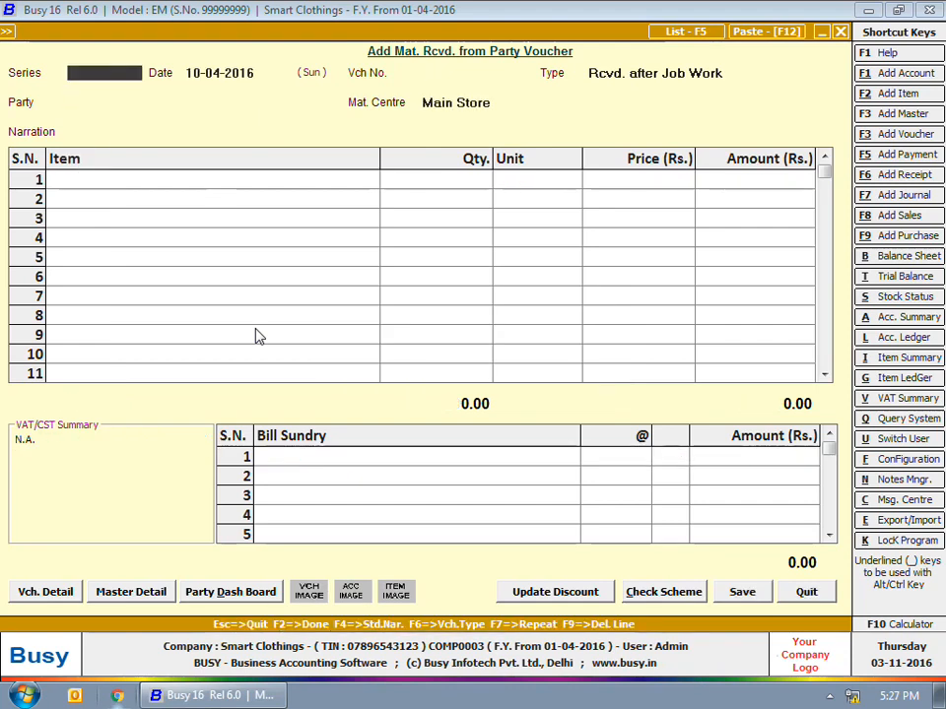
key(Escape)
- Under Enable Job Work, uncheck Show Job ID Dropdown and Allow multiple Job IDs, then save the features
key(Left)
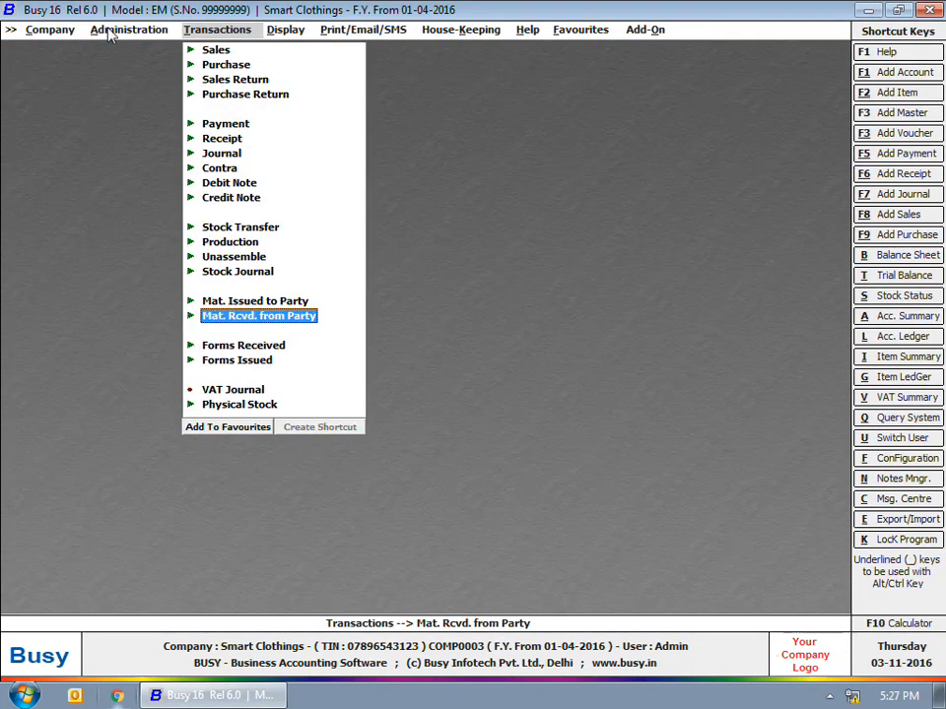
key(Left)
click(138, 65)
click(155, 64)
click(105, 249)
click(776, 148)
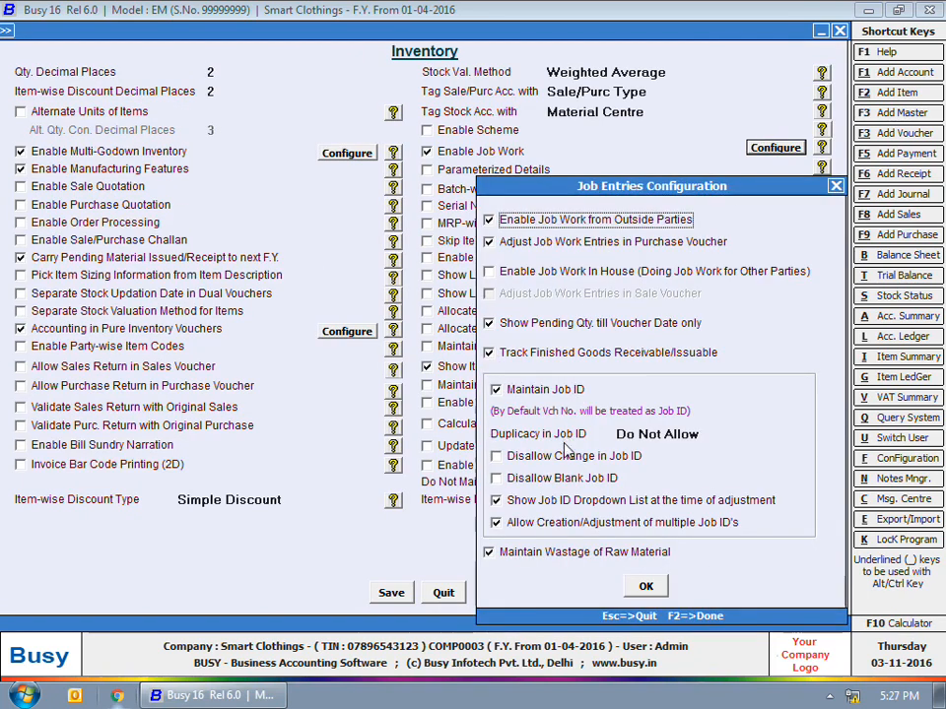
click(617, 505)
click(613, 522)
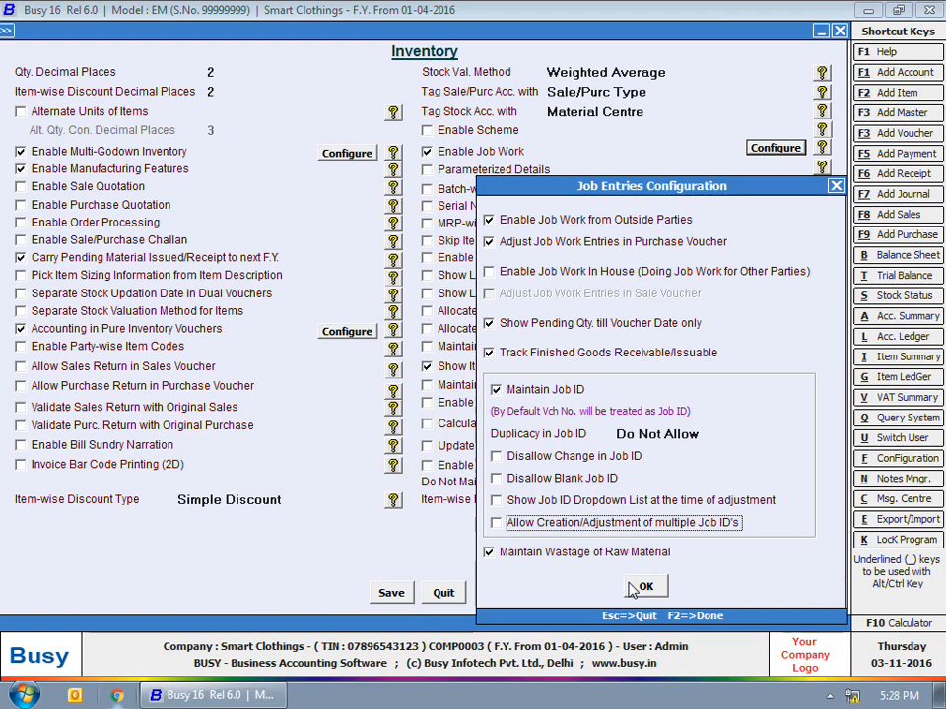
click(637, 588)
click(392, 593)
key(Escape)
key(Escape)
key(Escape)
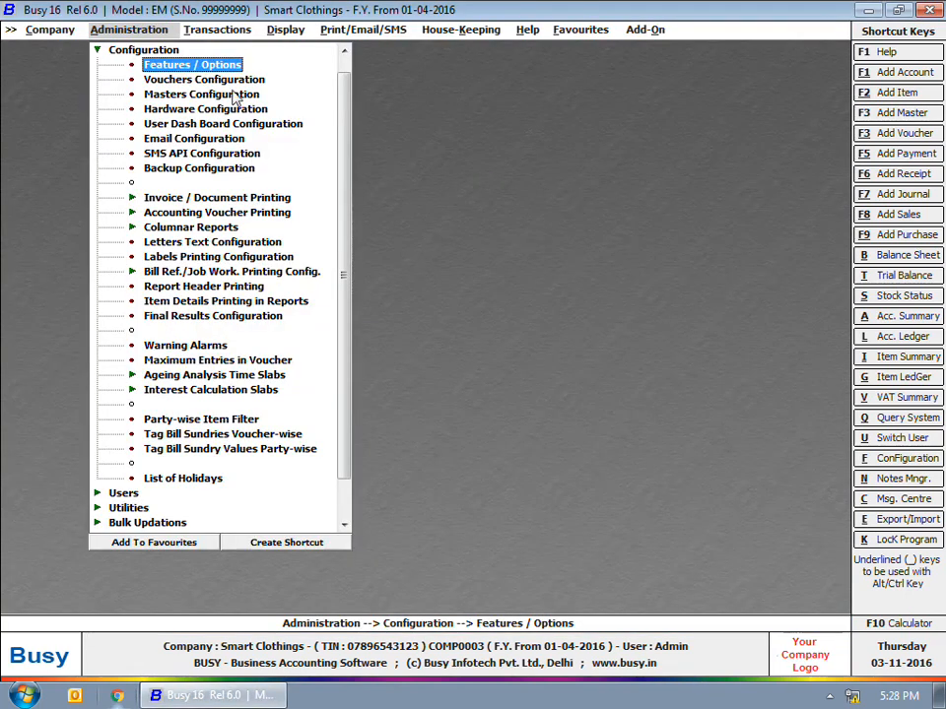
- Start an Issued for Job Work voucher to Rich Styles from Main Store under Job ID 2
click(225, 33)
click(256, 301)
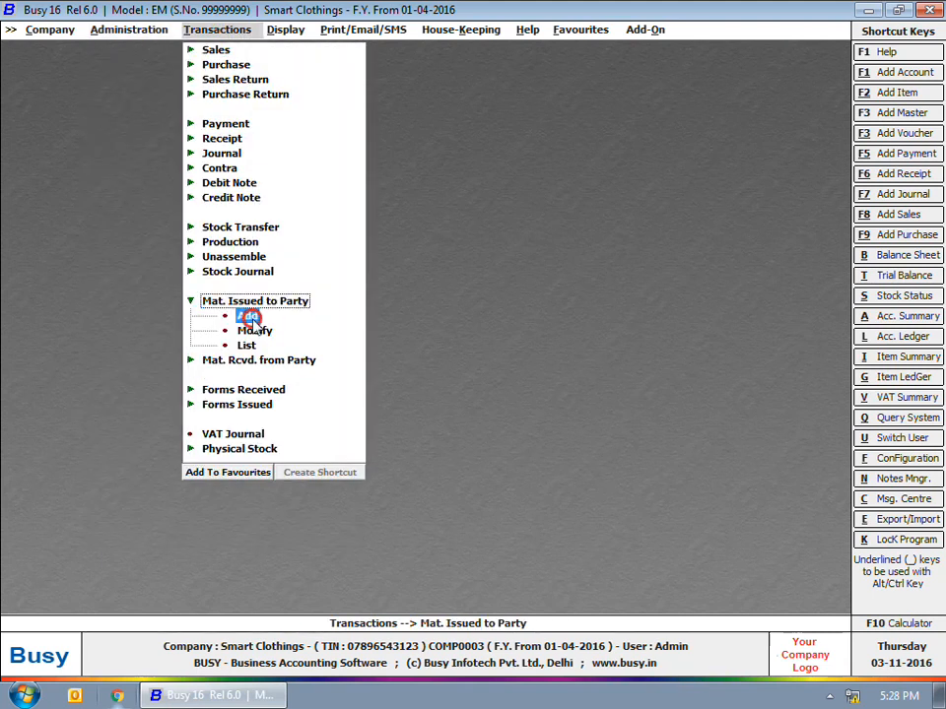
click(250, 315)
key(Return)
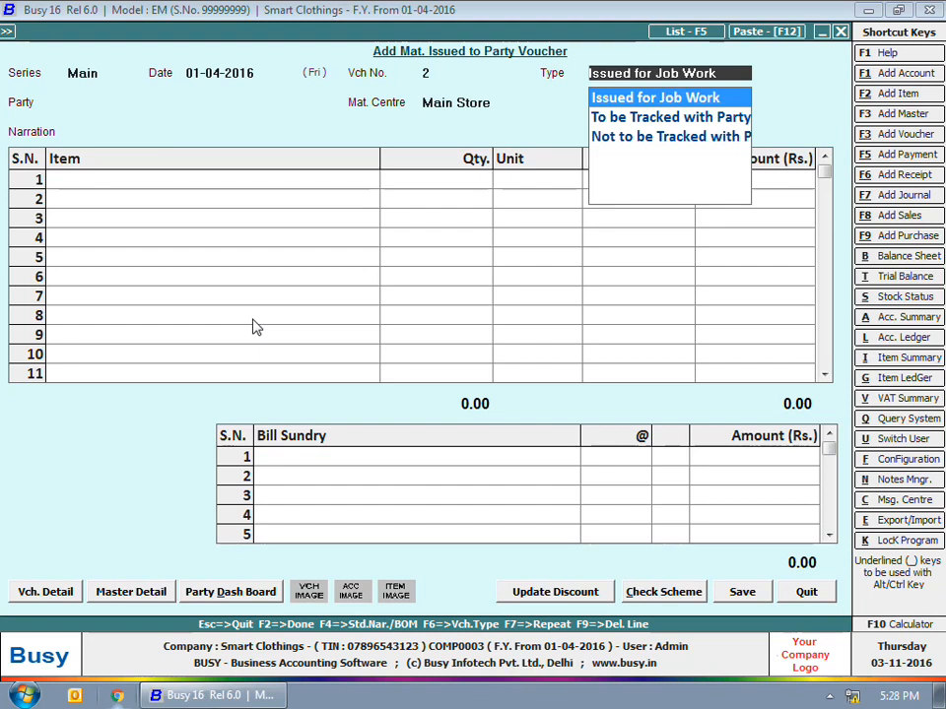
key(Return)
text(ri)
key(Return)
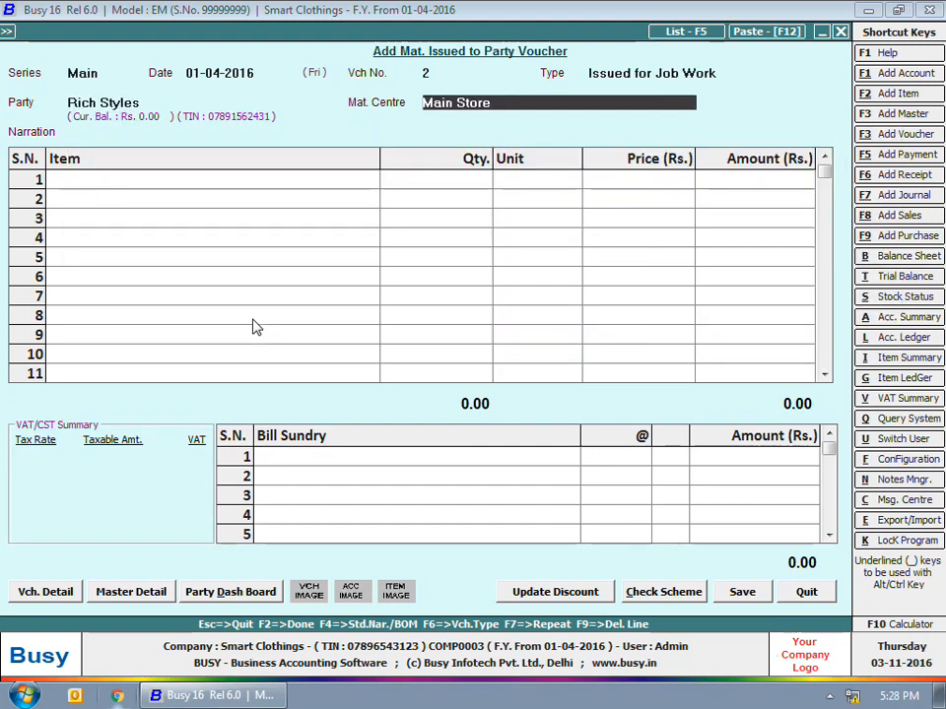
key(Return)
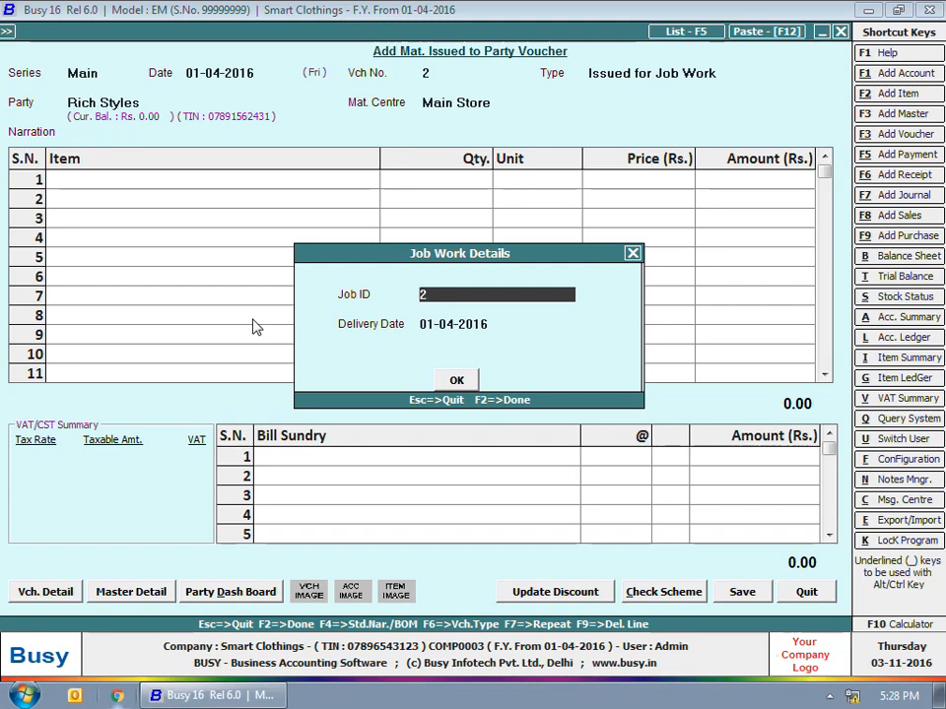
key(Return)
key(Return)
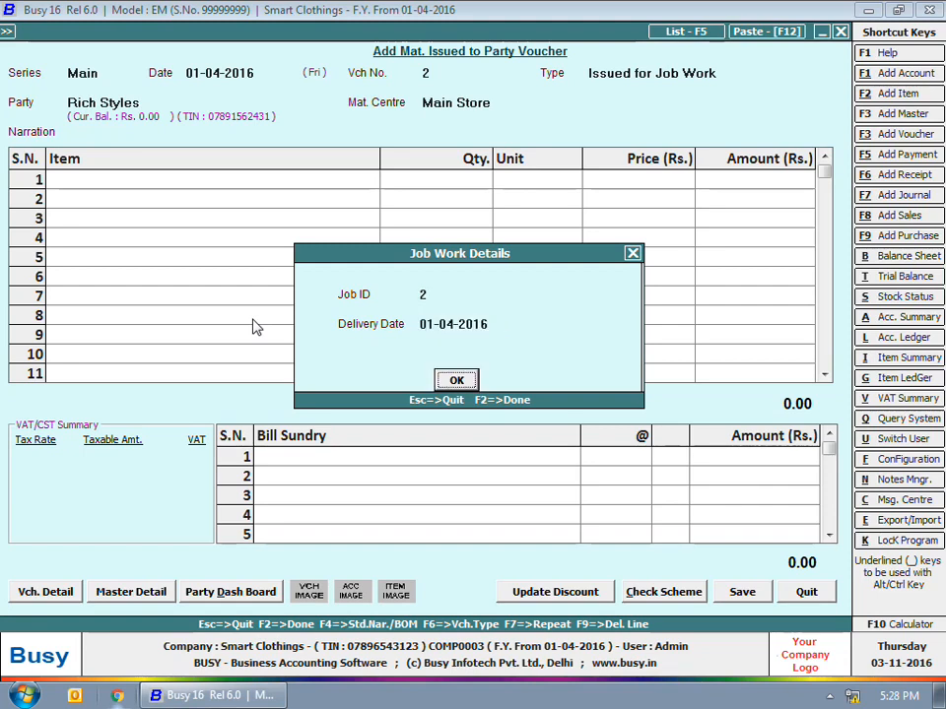
- Issue 250 m Cotton Cloth, 100 Collars and 1,000 Buttons on the voucher
key(Return)
text(co)
key(Down)
key(Return)
text(250)
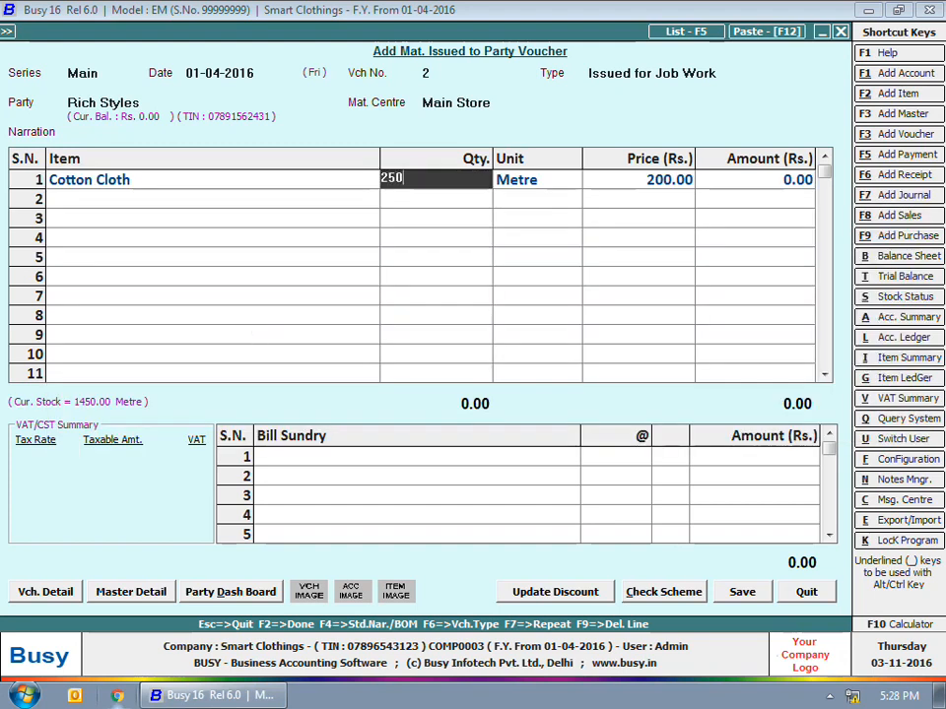
key(Return)
key(Return)
text(col)
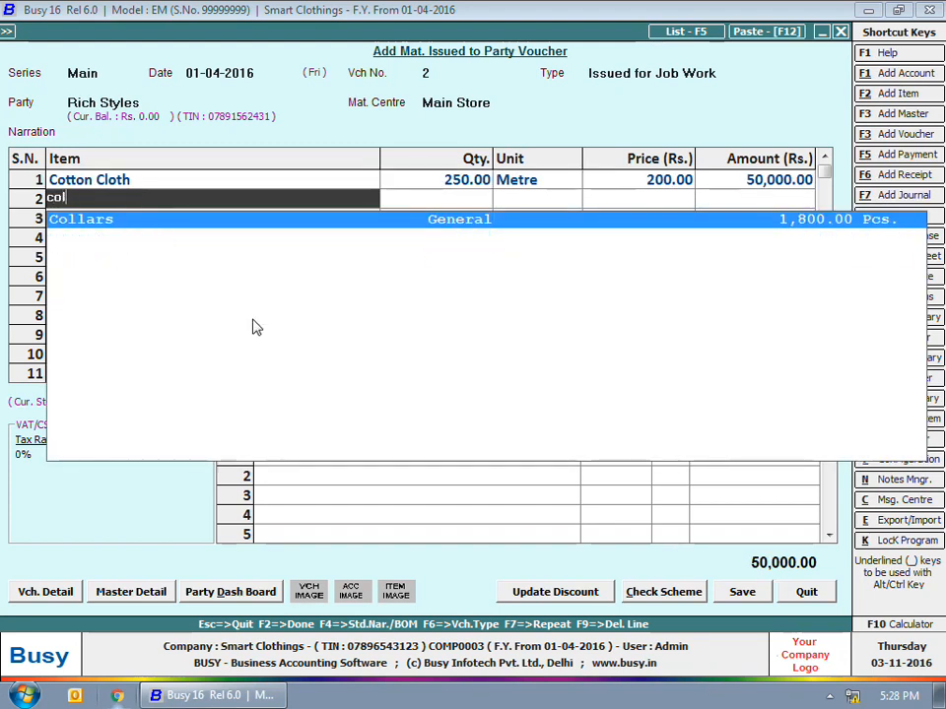
key(Return)
text(00)
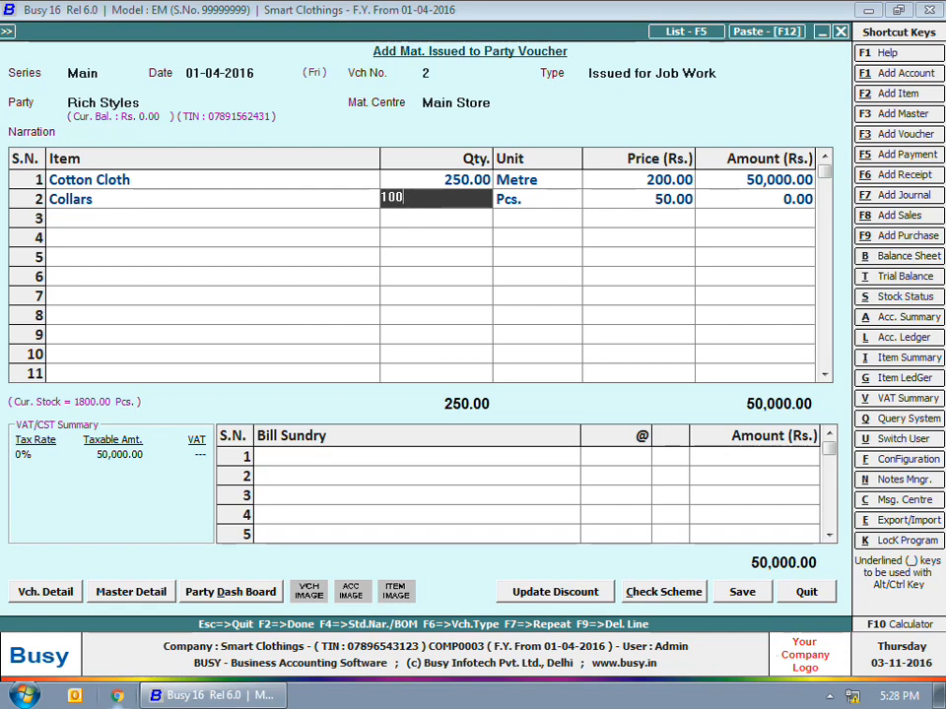
key(Return)
text(Bu)
key(Return)
text(1,000)
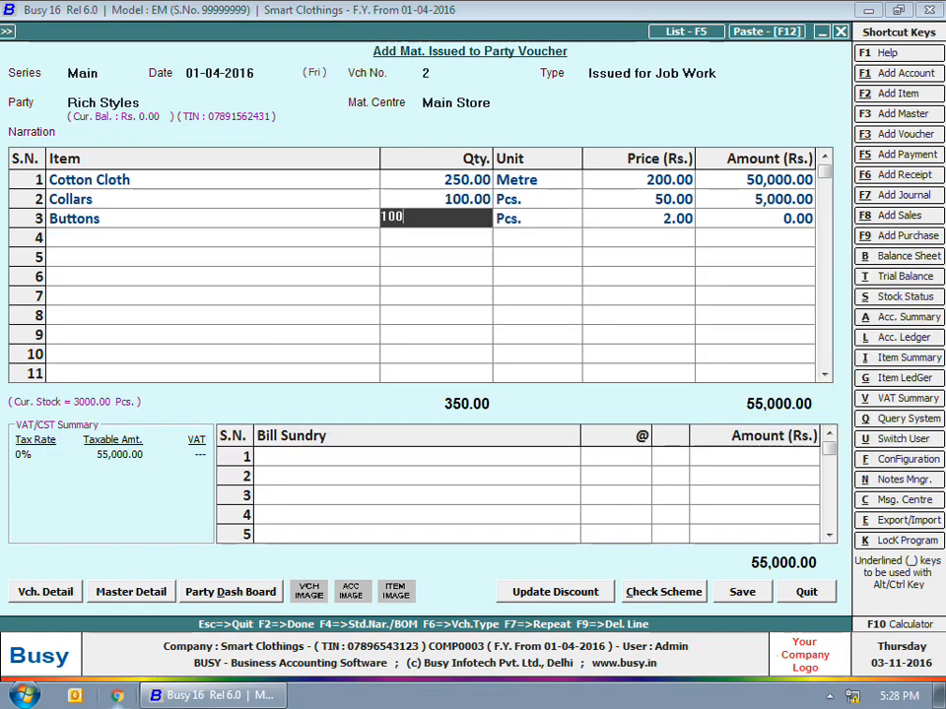
key(Return)
key(Return)
key(Return)
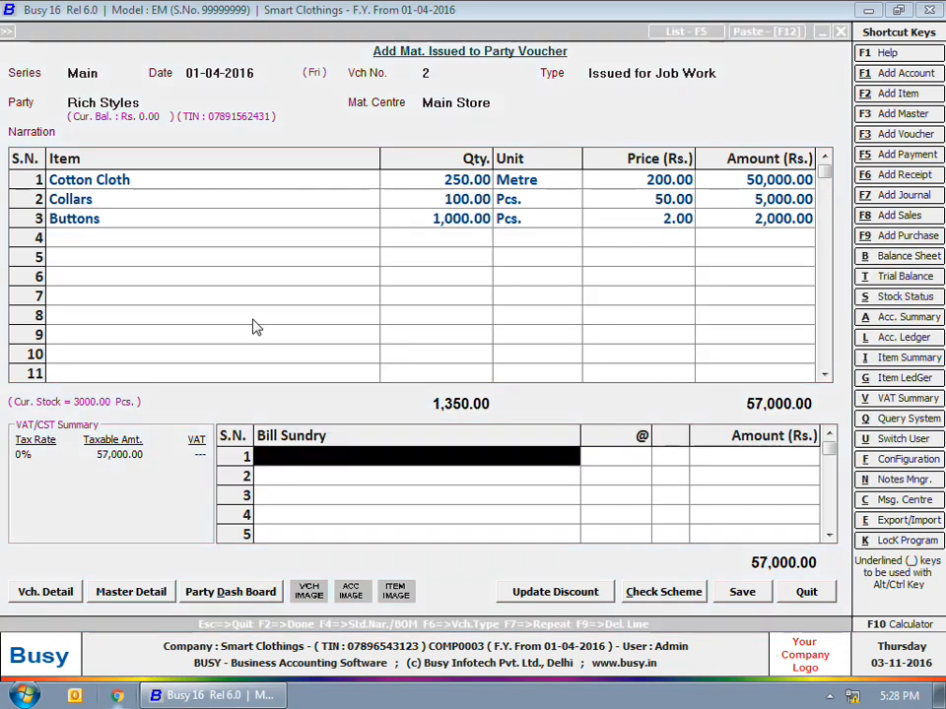
key(Return)
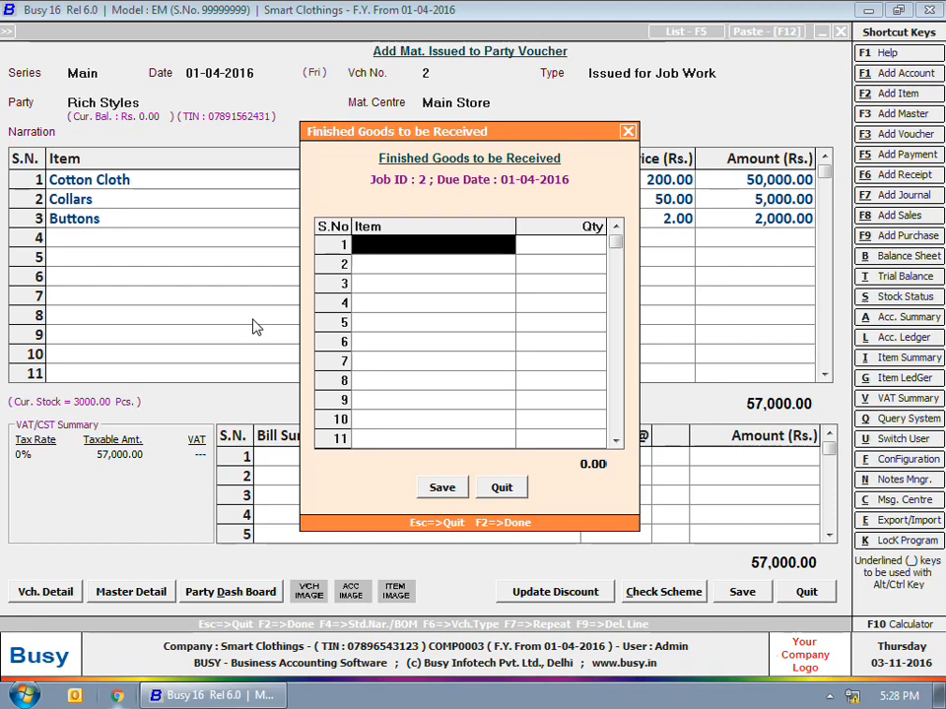
- Enter 100 Shirts as the expected finished goods and save the voucher
text(s)
key(Return)
text(100)
key(Return)
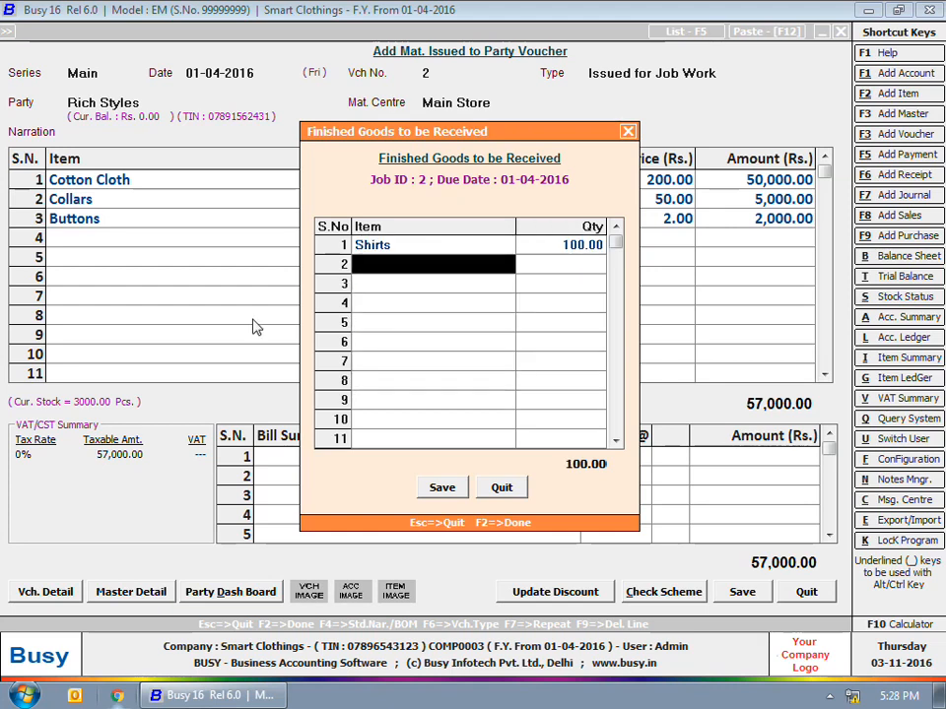
key(F2)
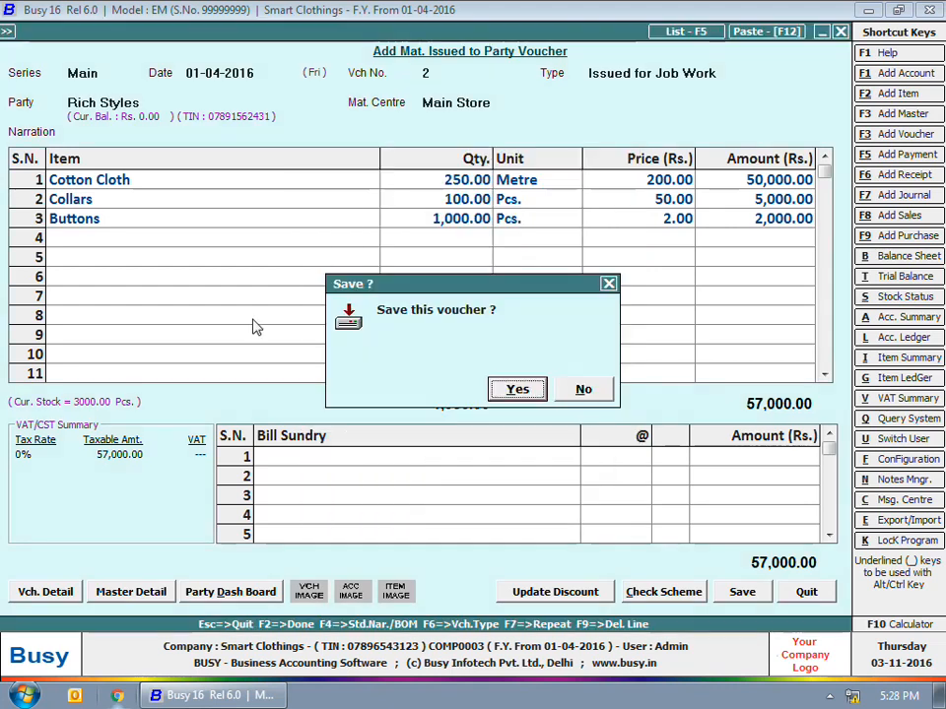
click(505, 392)
key(Escape)
key(Escape)
key(Escape)
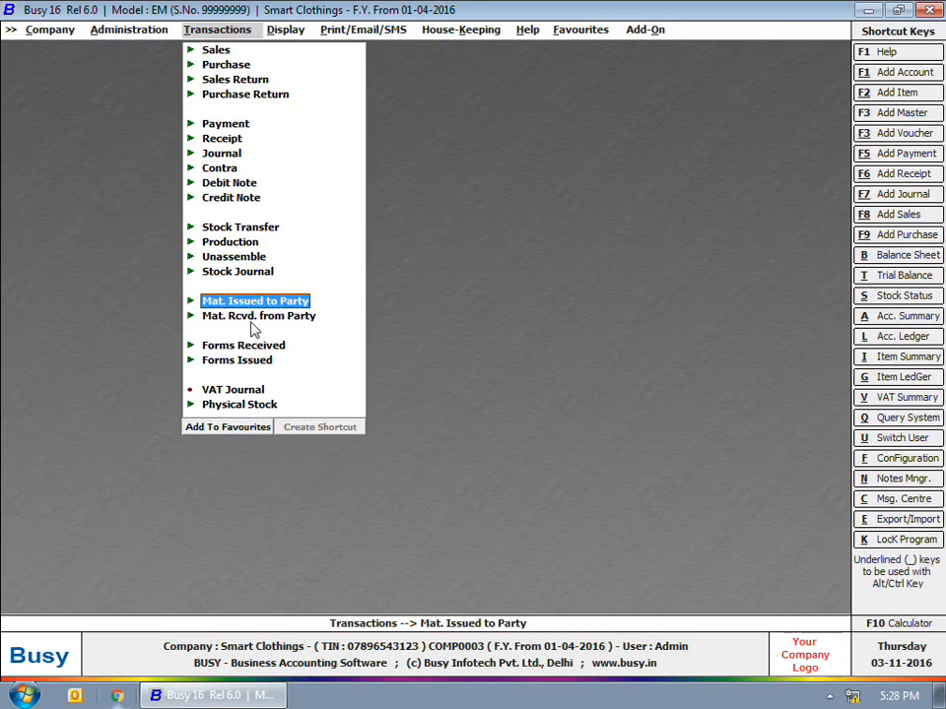
- Start a received-after-job-work voucher from Rich Styles for 90 Shirts
click(253, 316)
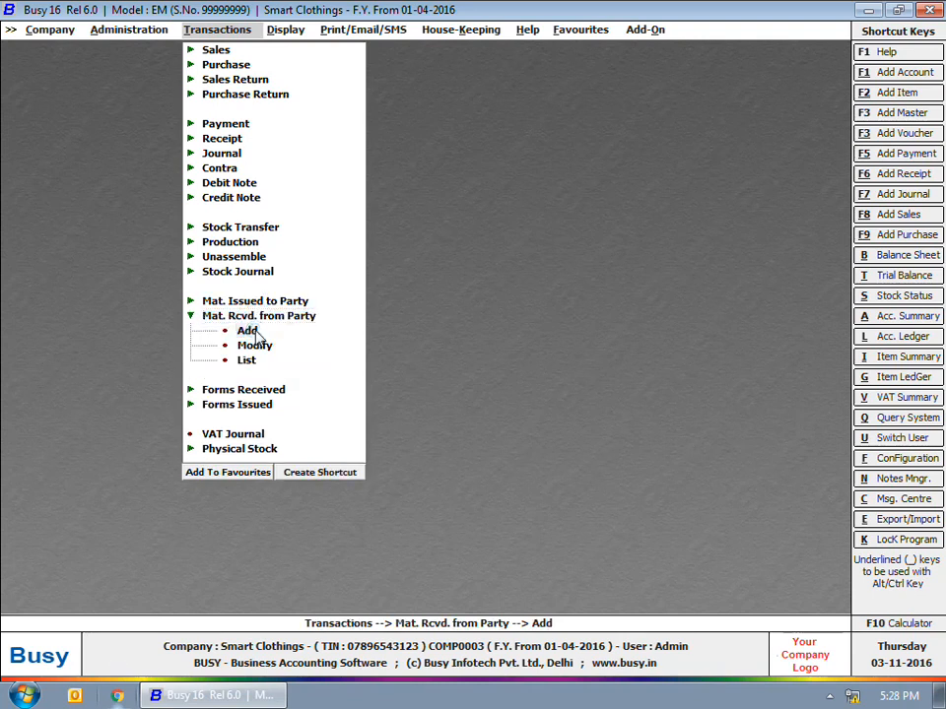
click(251, 332)
key(Return)
key(Return)
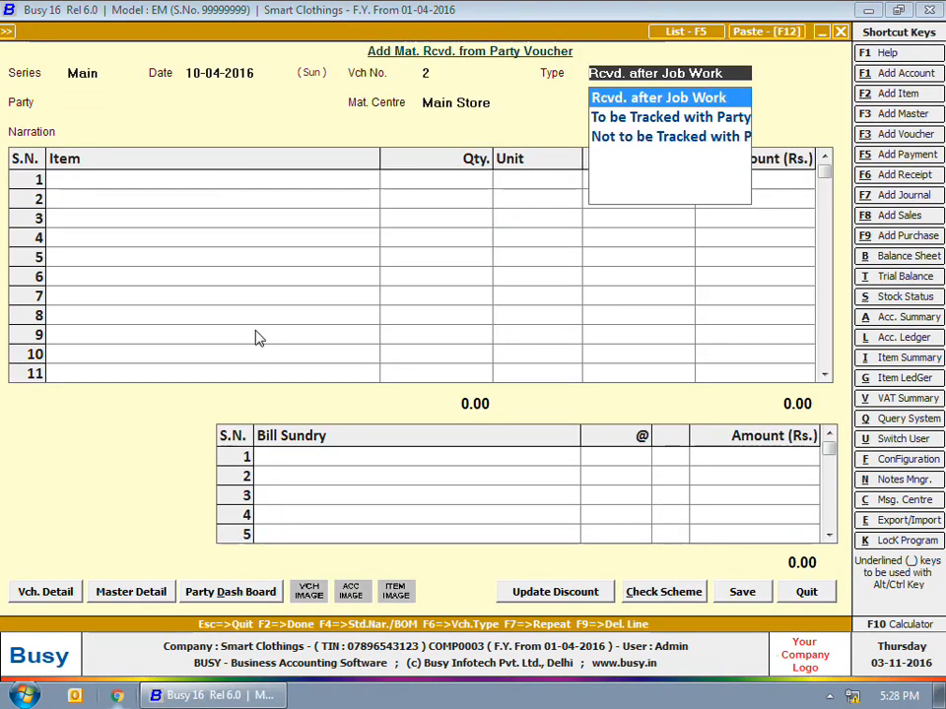
key(Return)
key(Return)
key(Return)
key(Down)
key(Down)
key(Down)
key(Down)
key(Return)
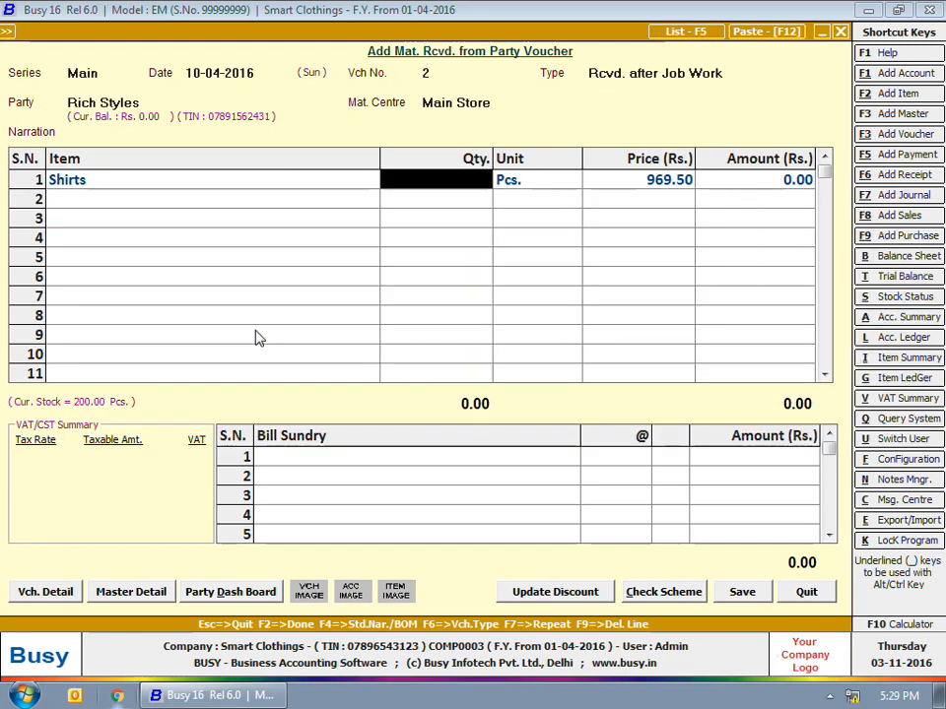
text(90)
key(Return)
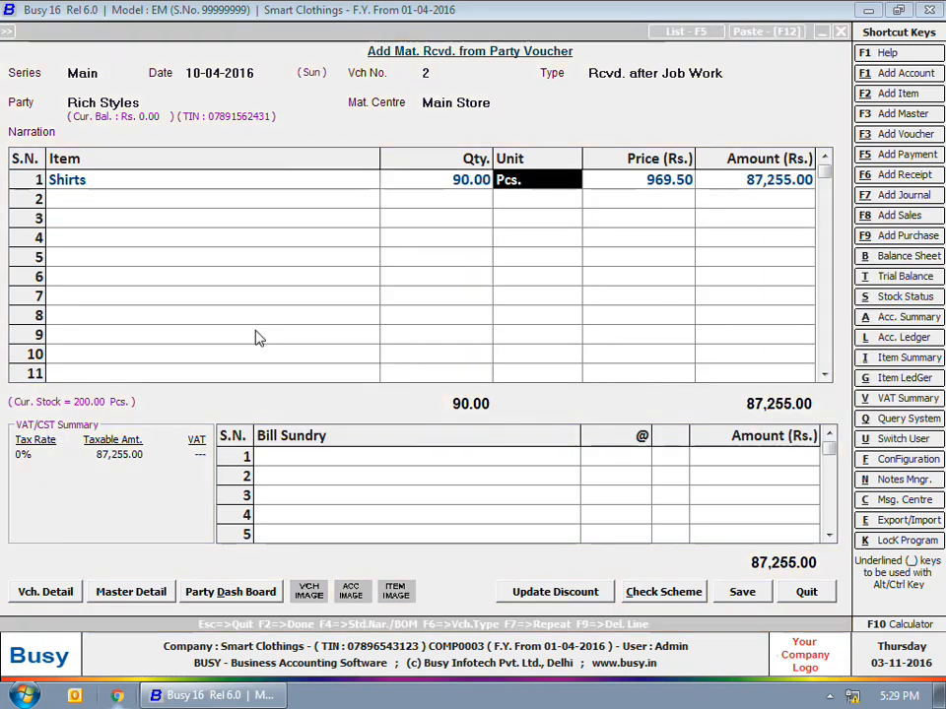
key(Return)
key(Return)
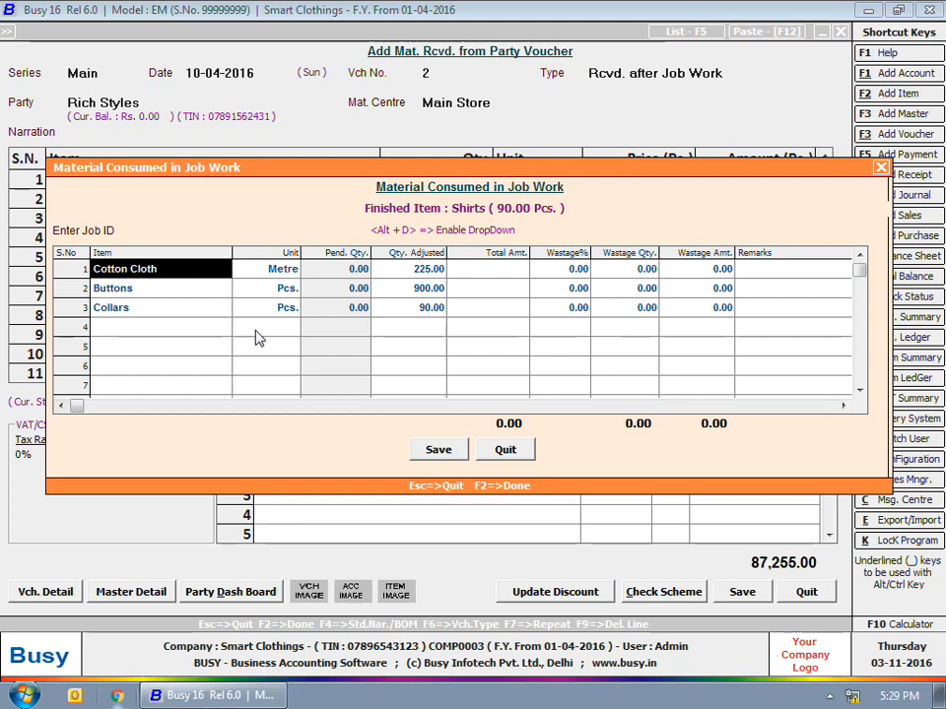
- Load Job ID 2 materials and record 250 m Cotton Cloth consumed with 10% wastage
key(Up)
text(2)
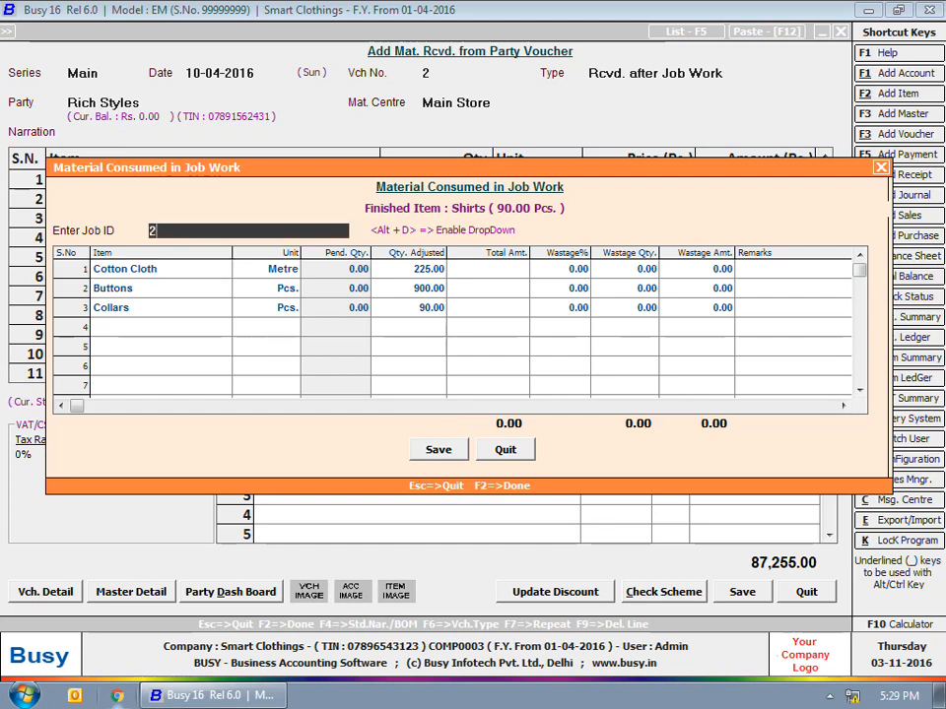
key(Return)
key(Return)
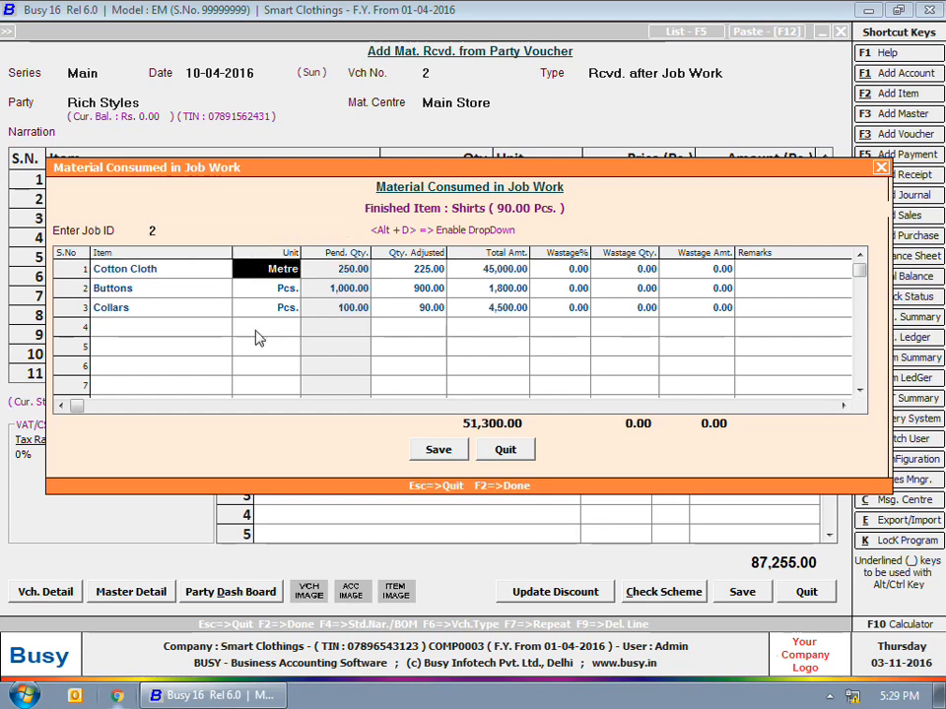
key(Return)
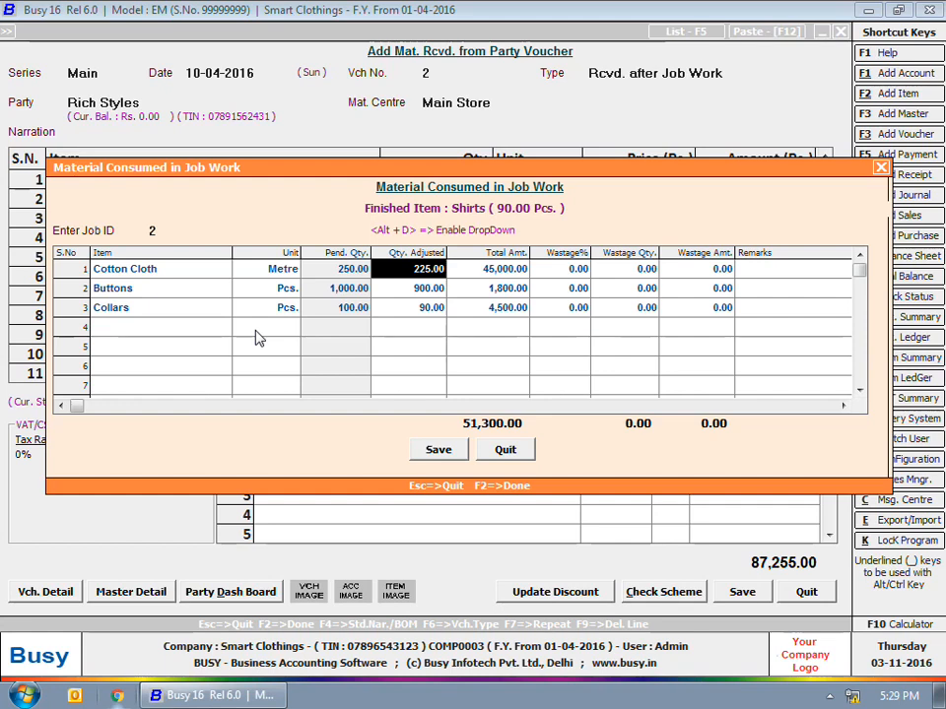
text(250)
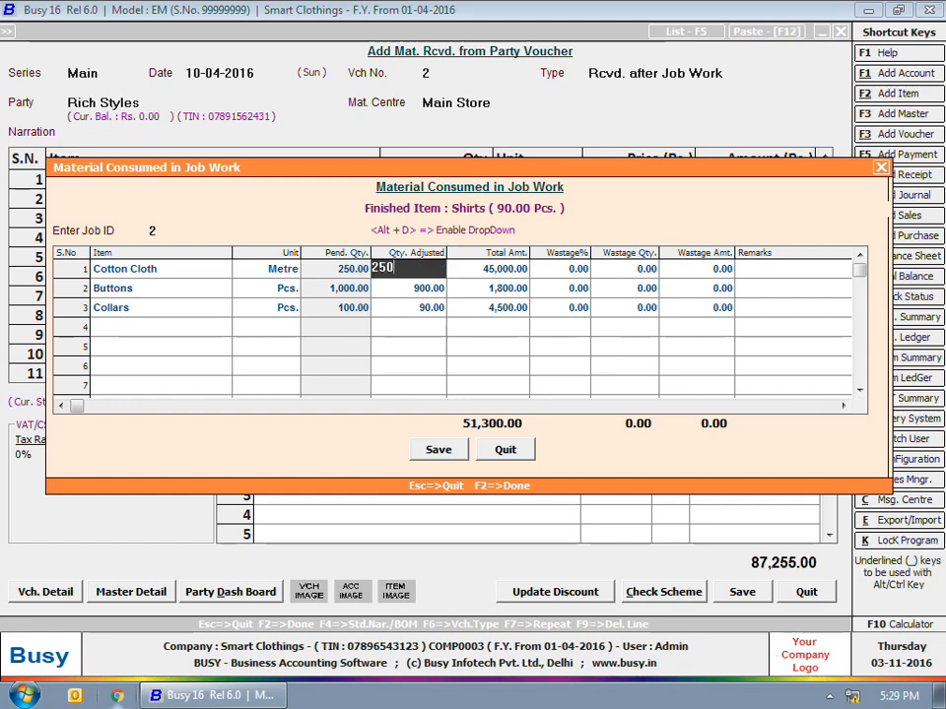
key(Return)
key(Return)
text(10)
key(Return)
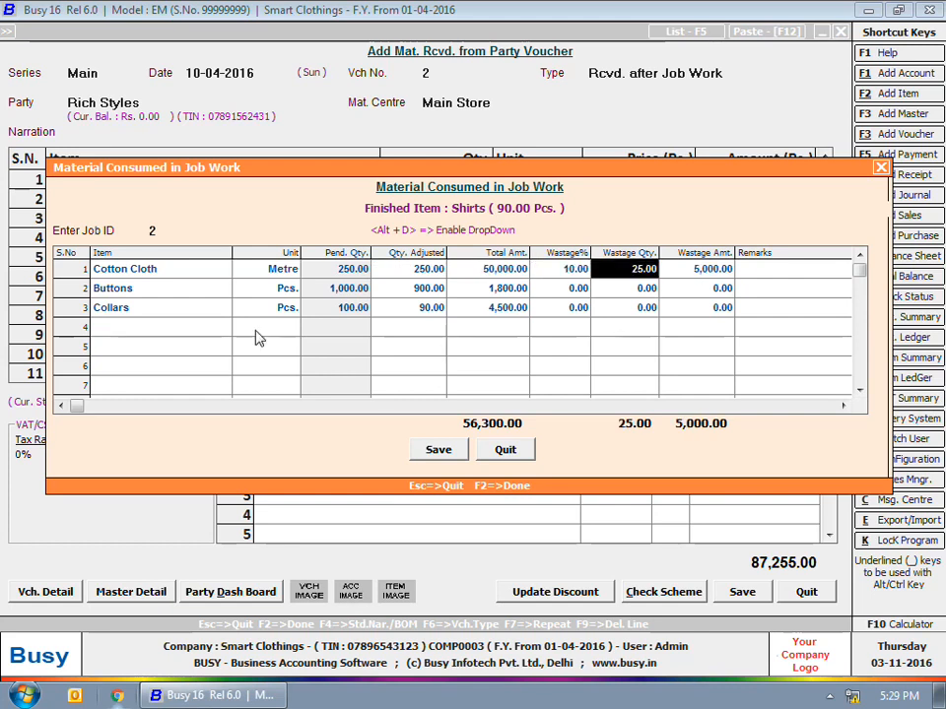
key(Return)
key(Return)
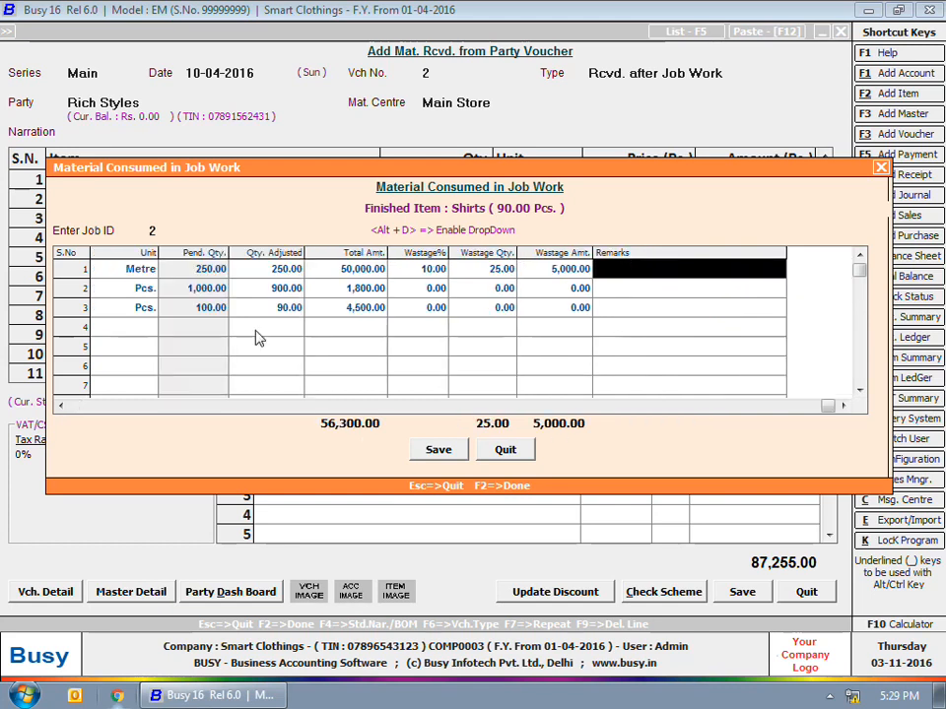
key(F2)
- Add Stitching Charges at 200 per piece as a bill sundry and save the receipt
key(Tab)
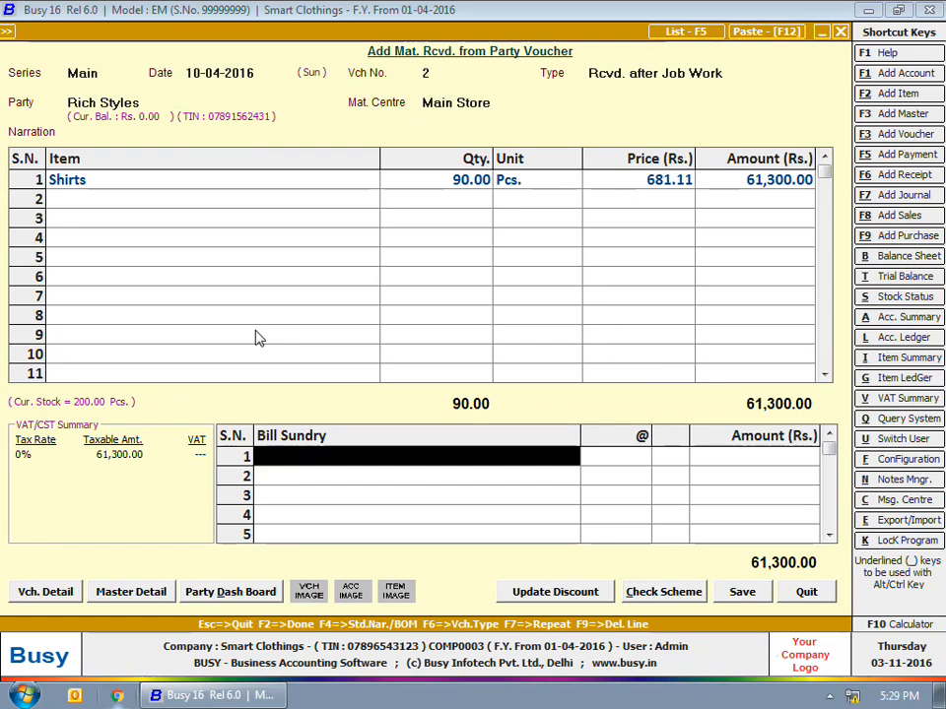
text(st)
key(Return)
text(200)
key(Return)
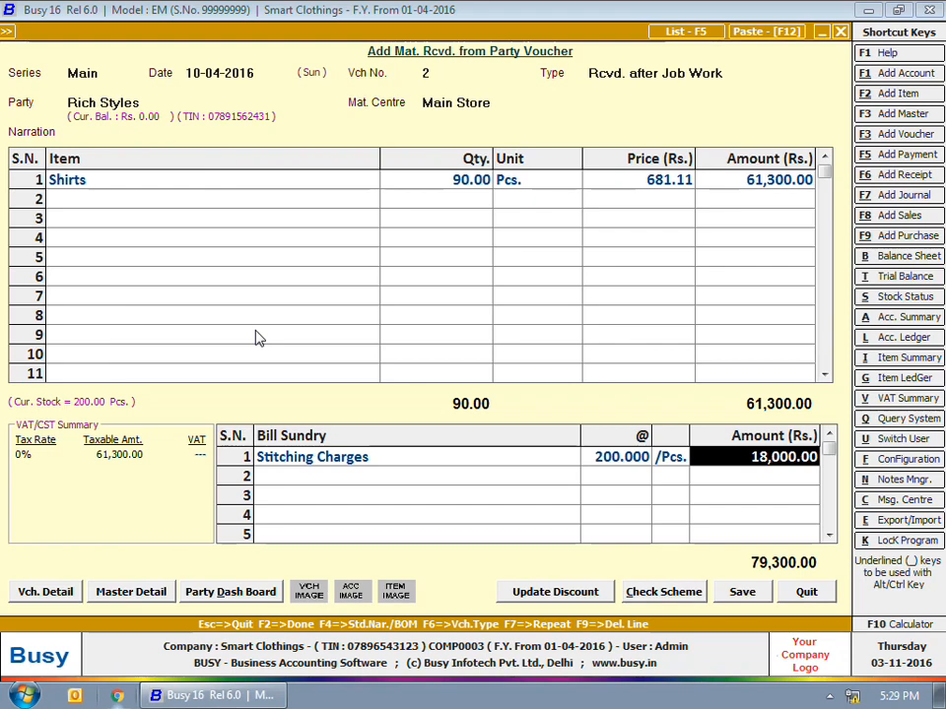
key(F2)
key(Escape)
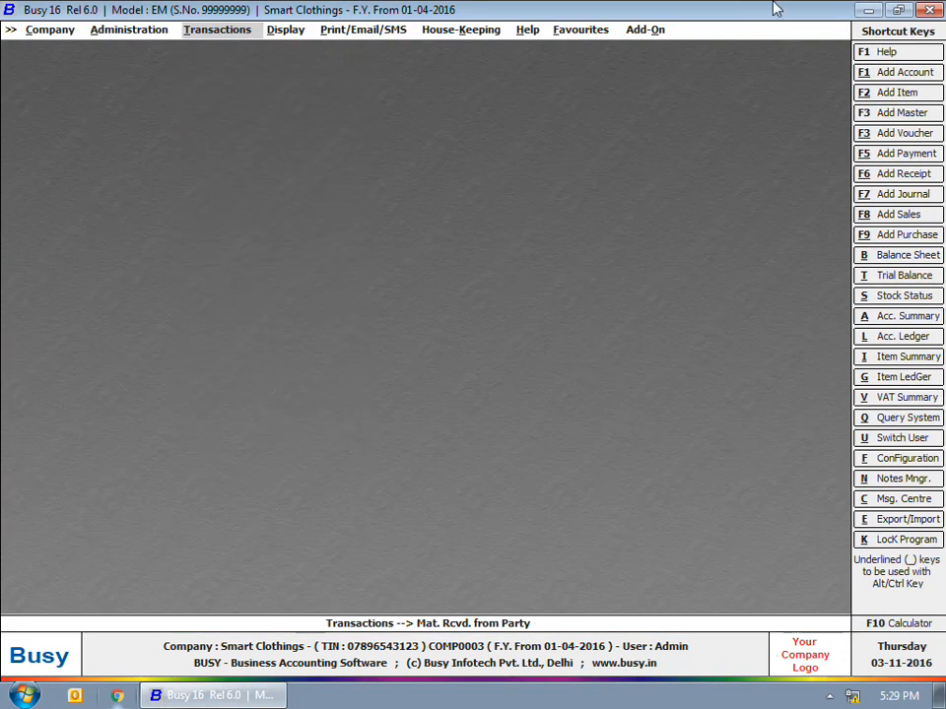
- Open the Out-Side Job Work Job Summary and step through its item-wise options
click(292, 30)
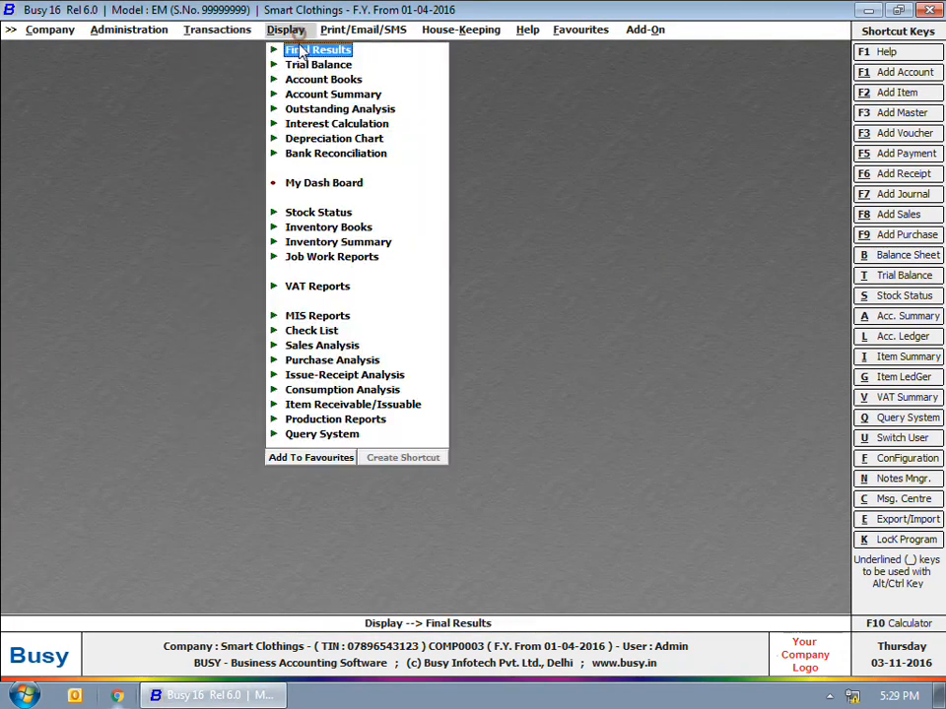
click(297, 258)
click(347, 272)
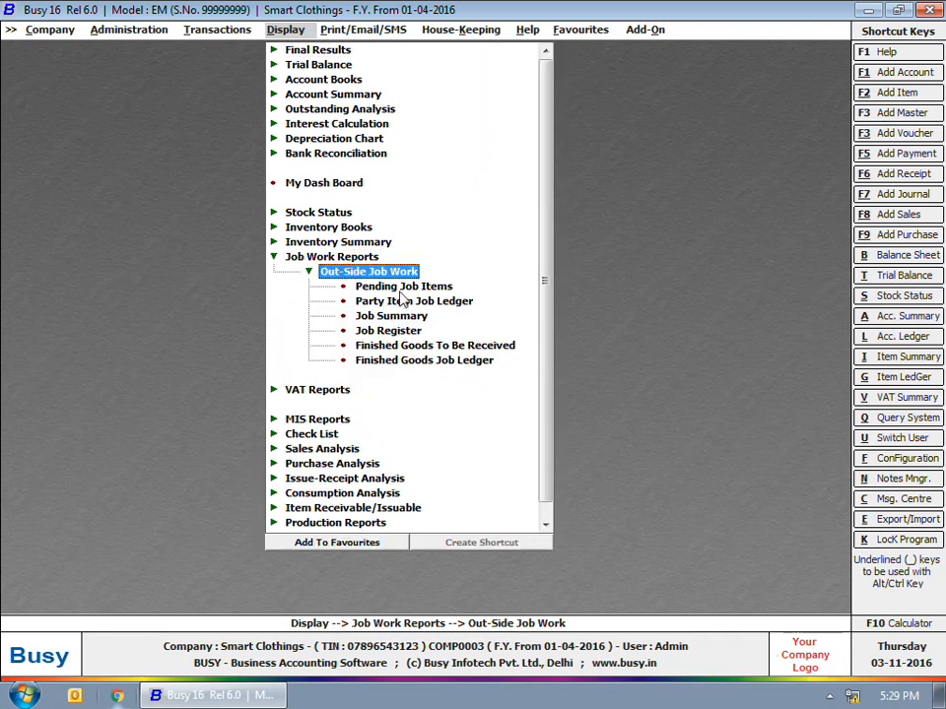
click(399, 316)
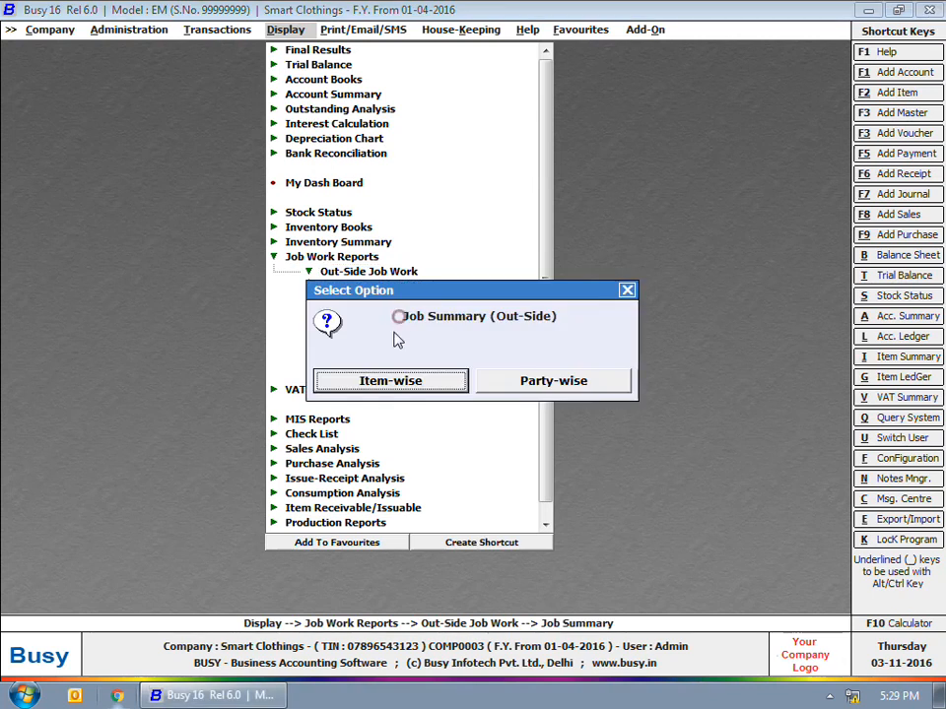
click(391, 387)
key(Right)
key(Right)
key(Return)
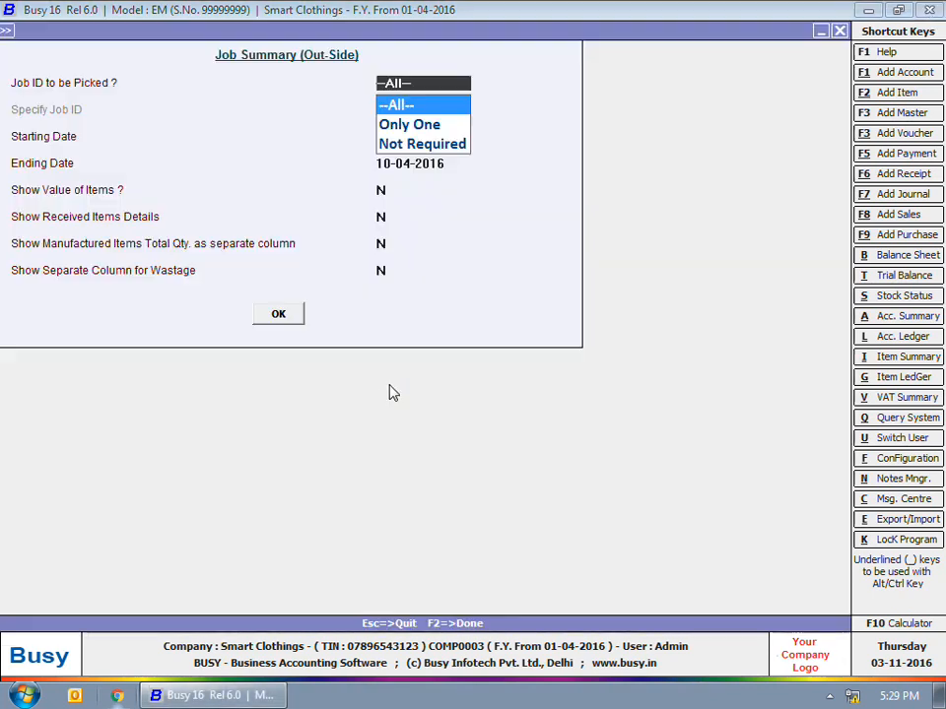
key(Return)
key(Return)
key(Return)
key(Return)
key(Return)
key(Return)
key(Return)
key(Return)
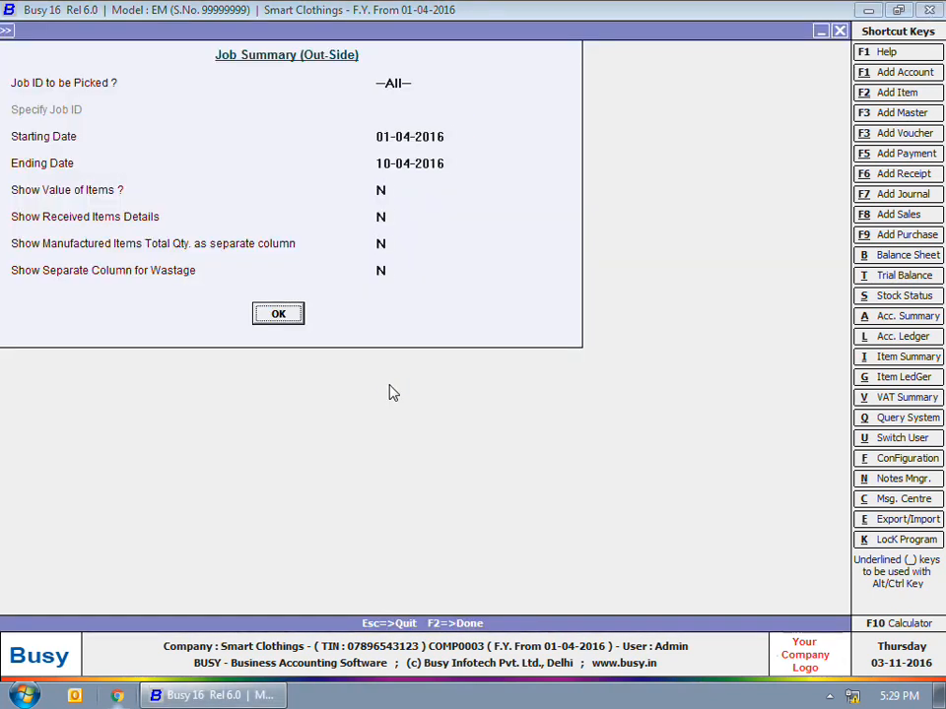
key(Escape)
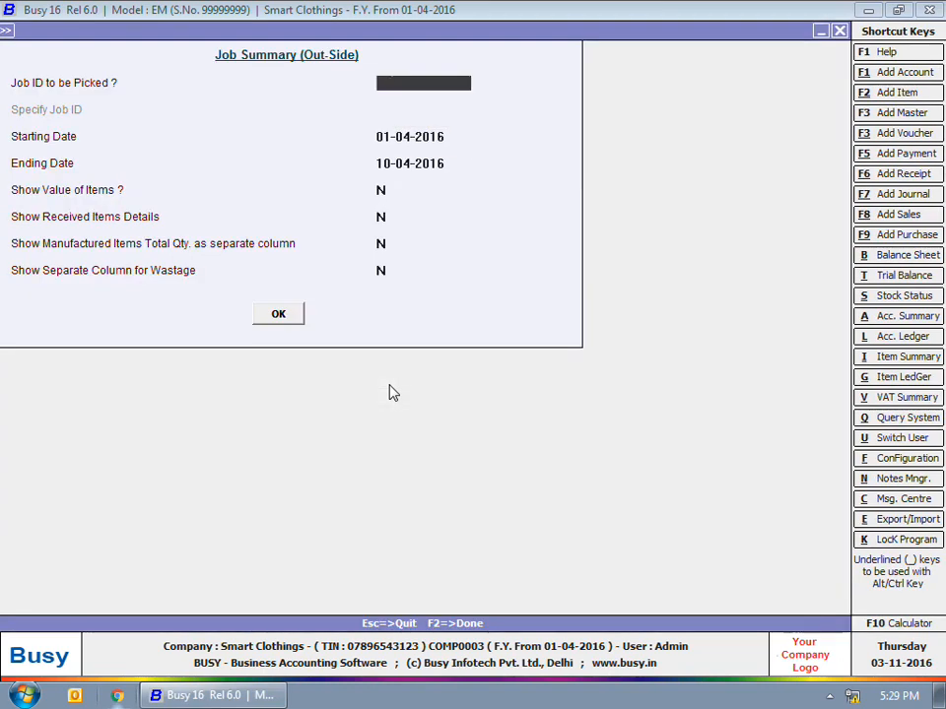
key(Escape)
- Generate the party-wise Out-Side Job Summary for Rich Styles, then close it
key(Right)
key(Return)
key(Return)
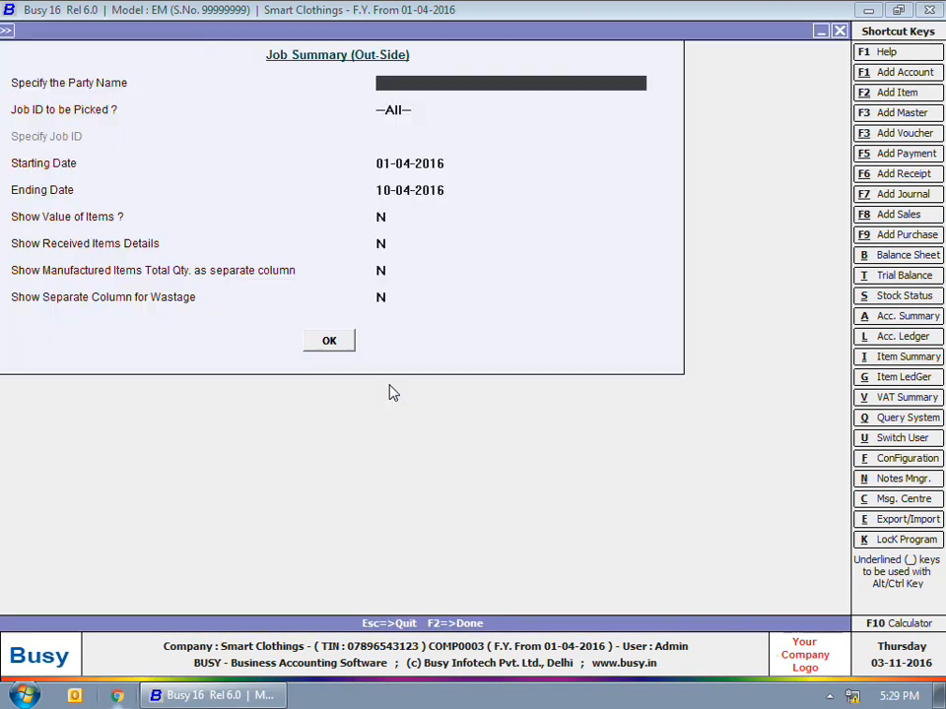
key(Return)
- View the Out-Side Job Register for Style Mart, then close it
key(Return)
key(Return)
key(Return)
key(F2)
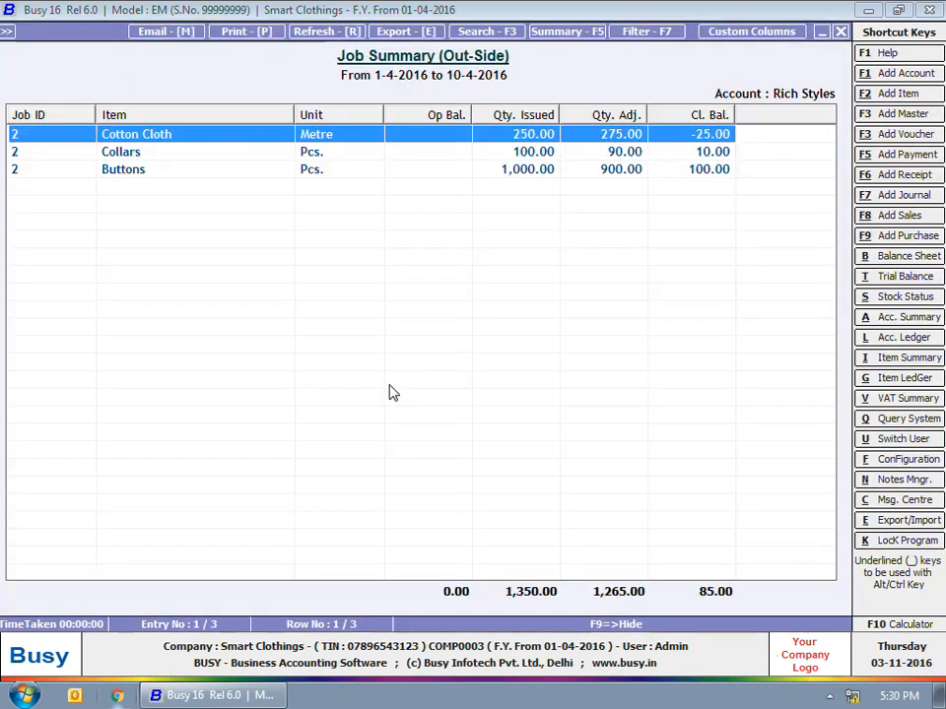
key(Escape)
key(Escape)
key(Escape)
key(Down)
key(Return)
key(Return)
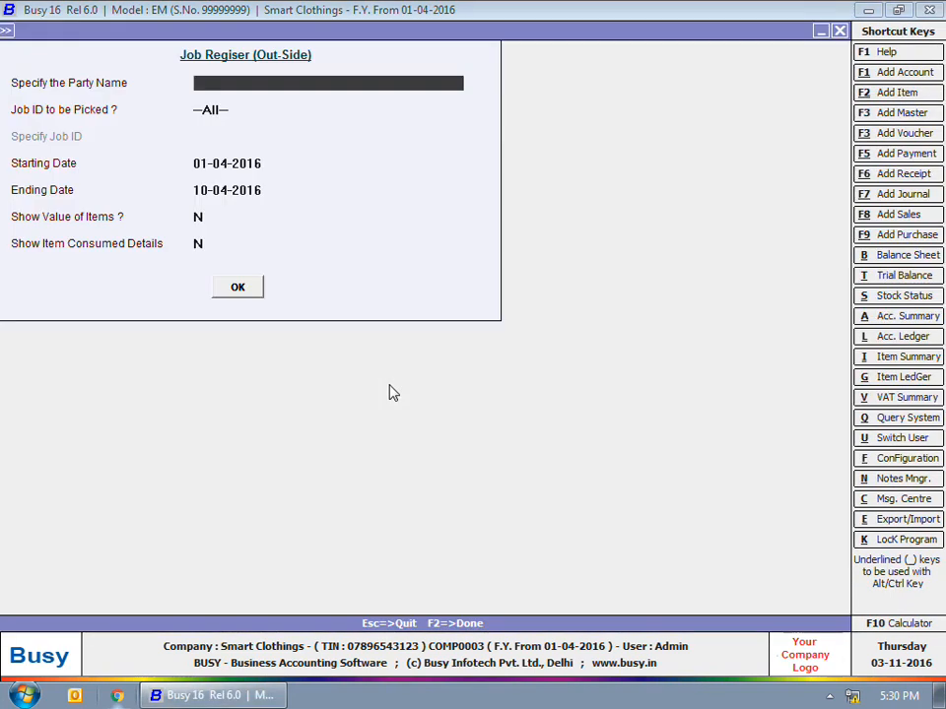
key(Return)
key(Return)
key(Return)
key(Return)
key(Return)
key(Return)
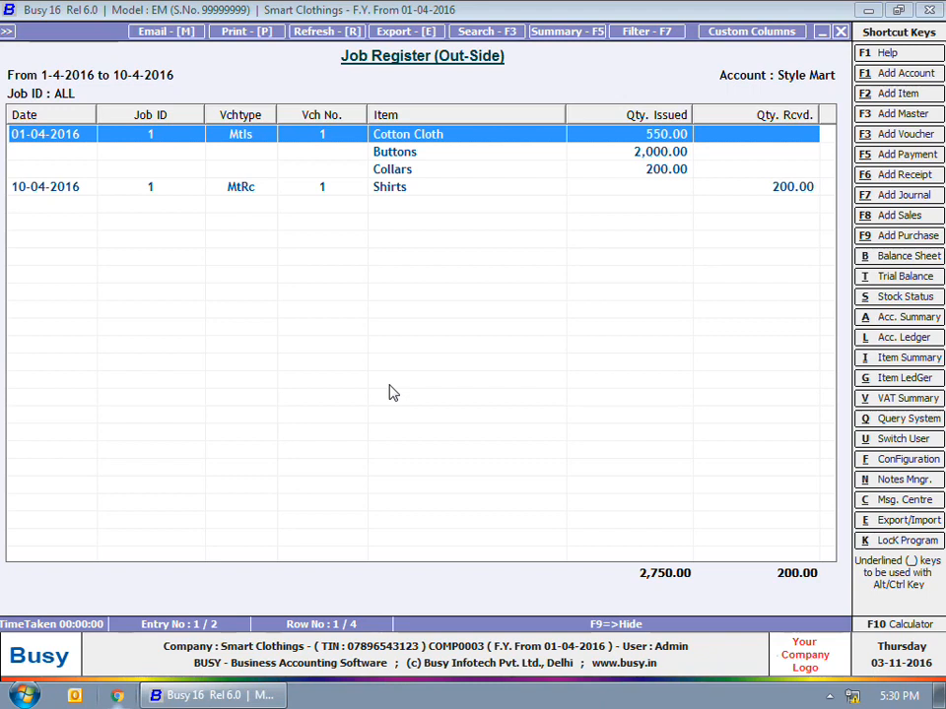
key(Escape)
key(Escape)
key(Escape)
key(Escape)
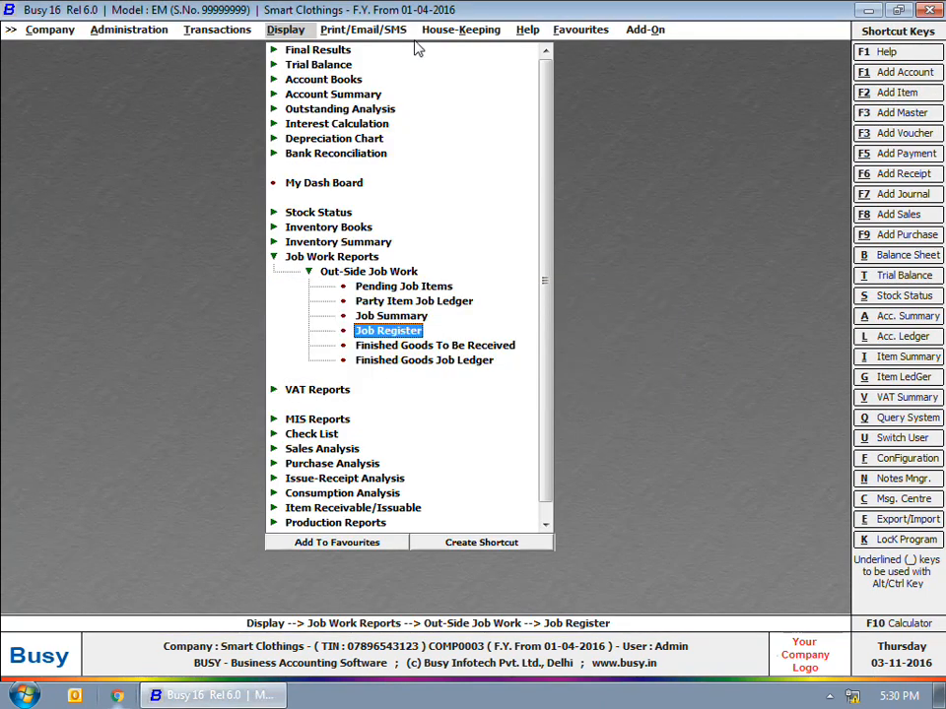
- View the standard account-wise ledger for Stitching Charges, then back out to the main screen
key(Escape)
click(348, 83)
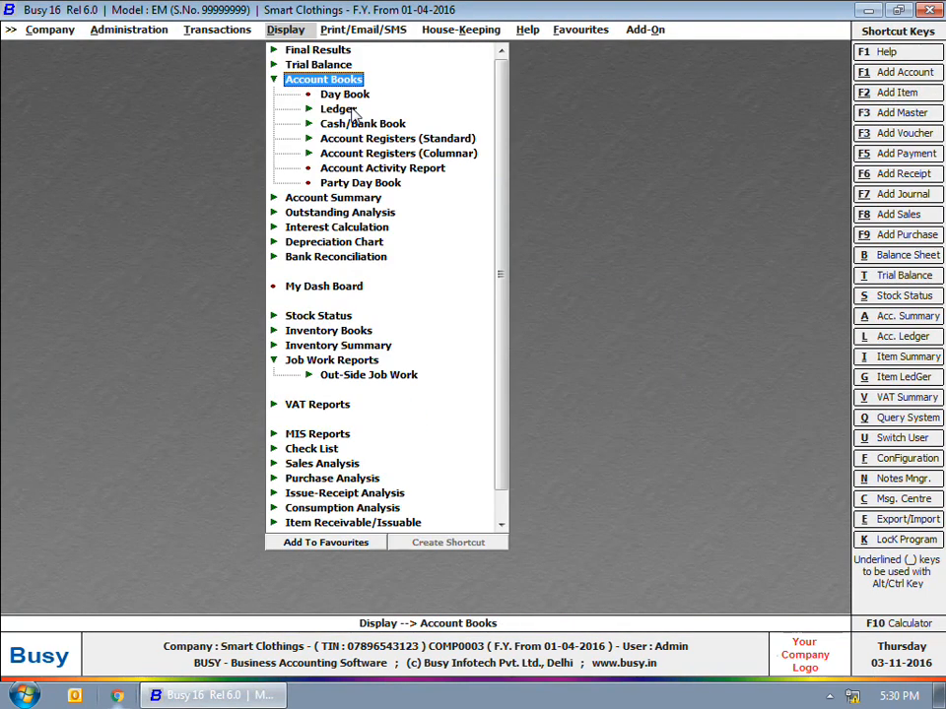
click(340, 109)
double_click(340, 123)
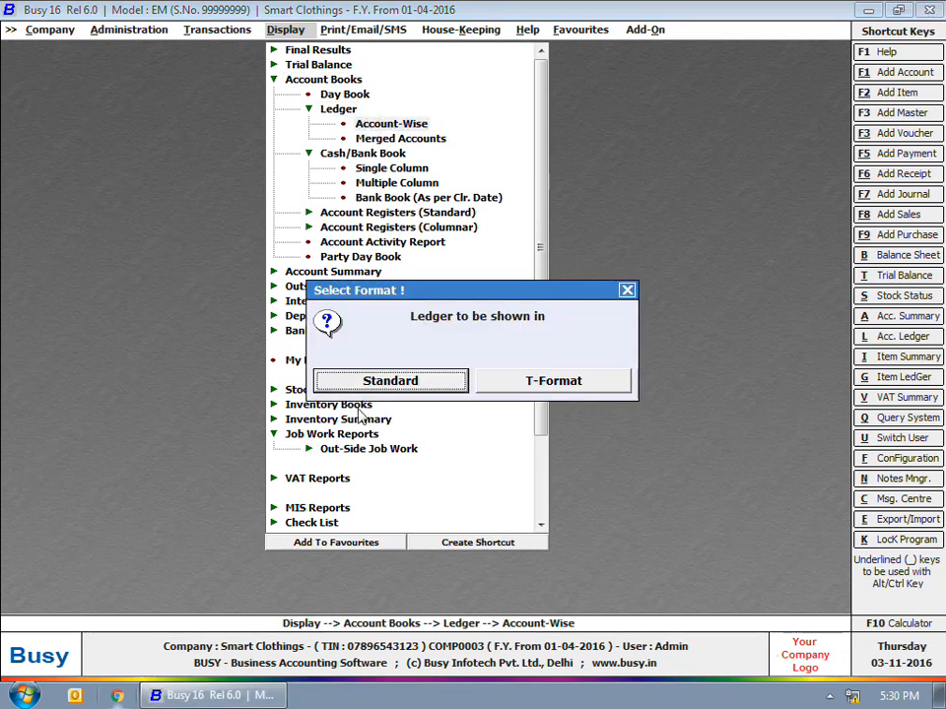
click(443, 386)
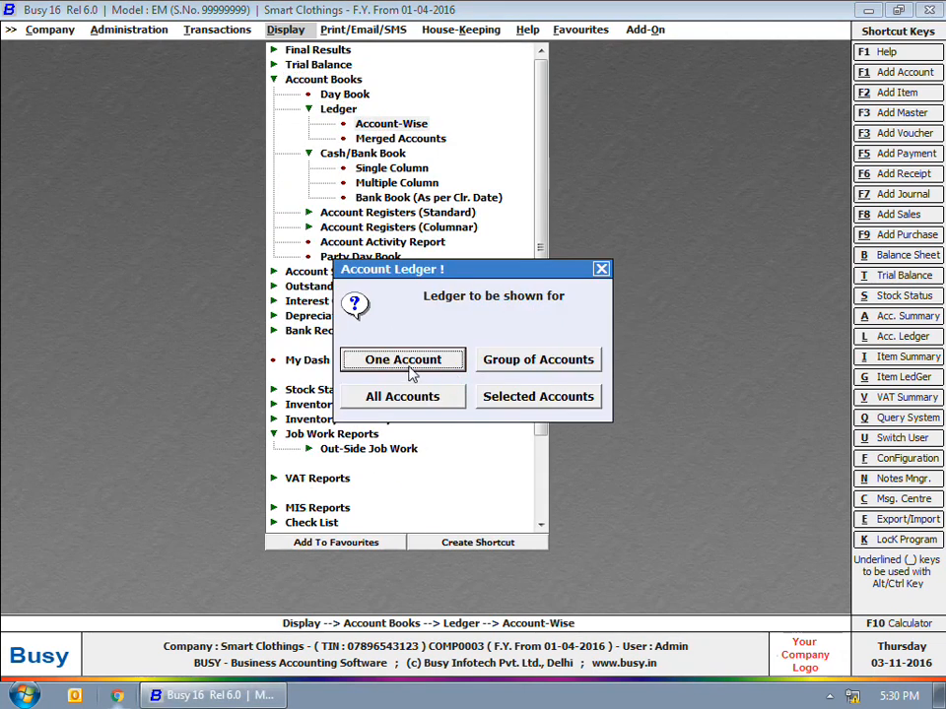
click(410, 376)
text(Stitching Charges)
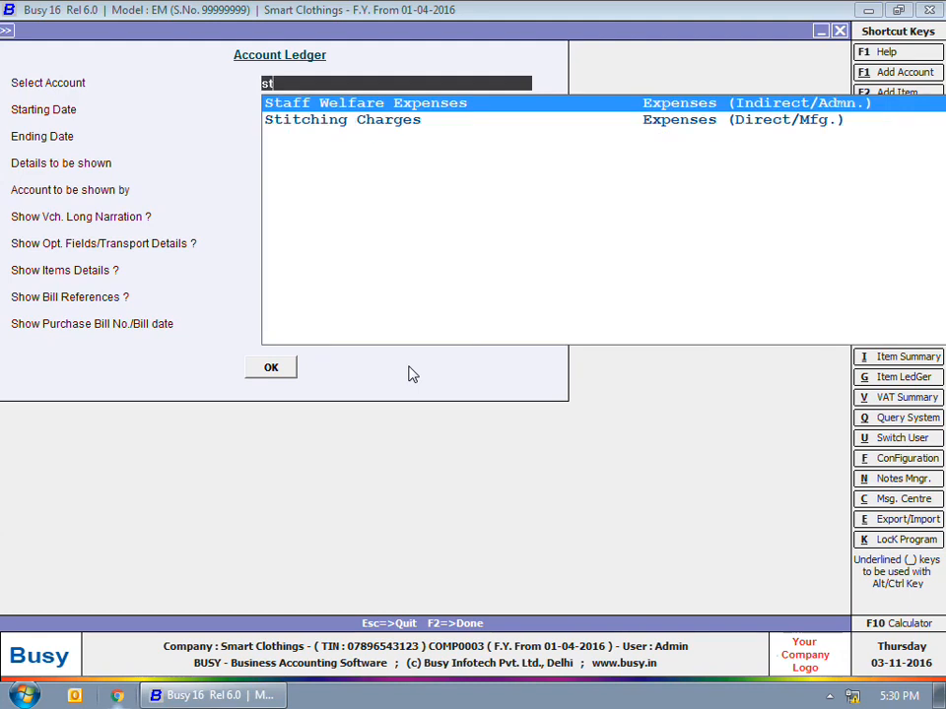
key(Return)
key(F2)
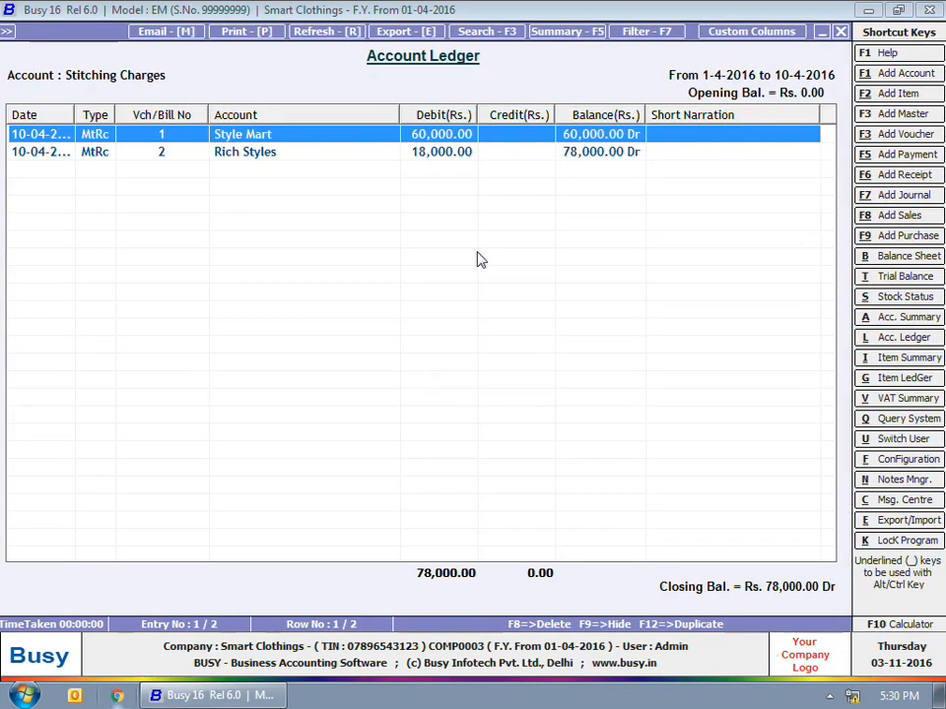
key(Escape)
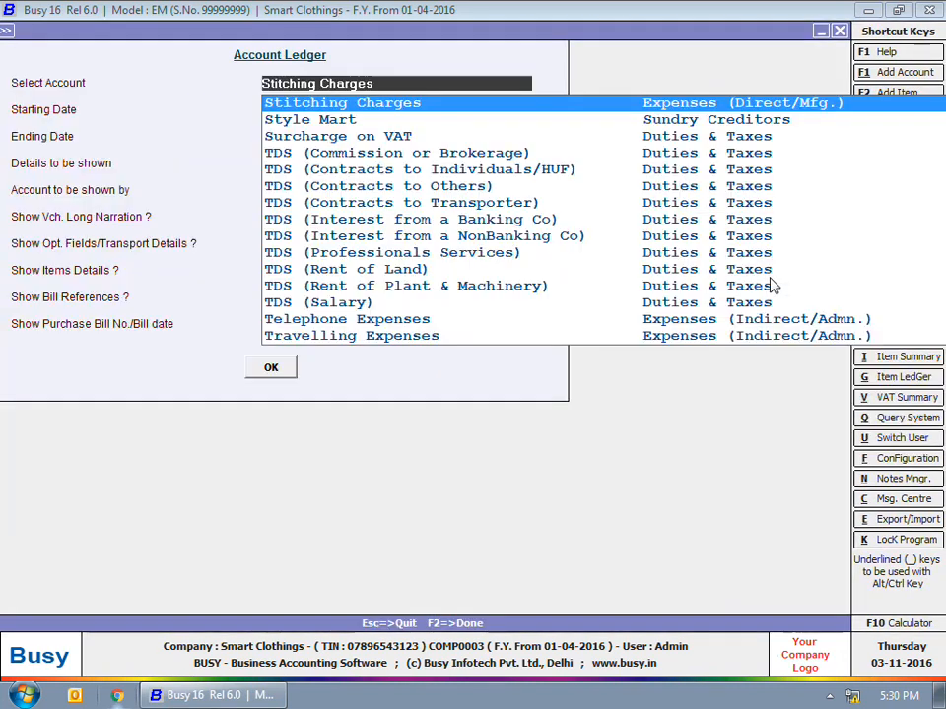
key(Escape)
key(Escape)
key(Escape)
key(Escape)
key(Escape)
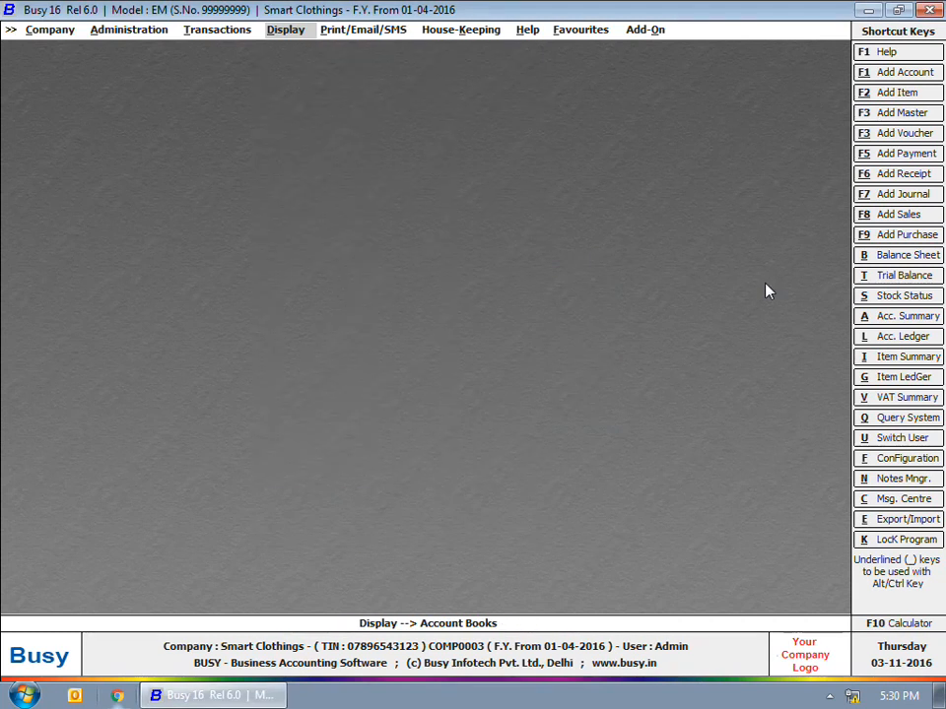